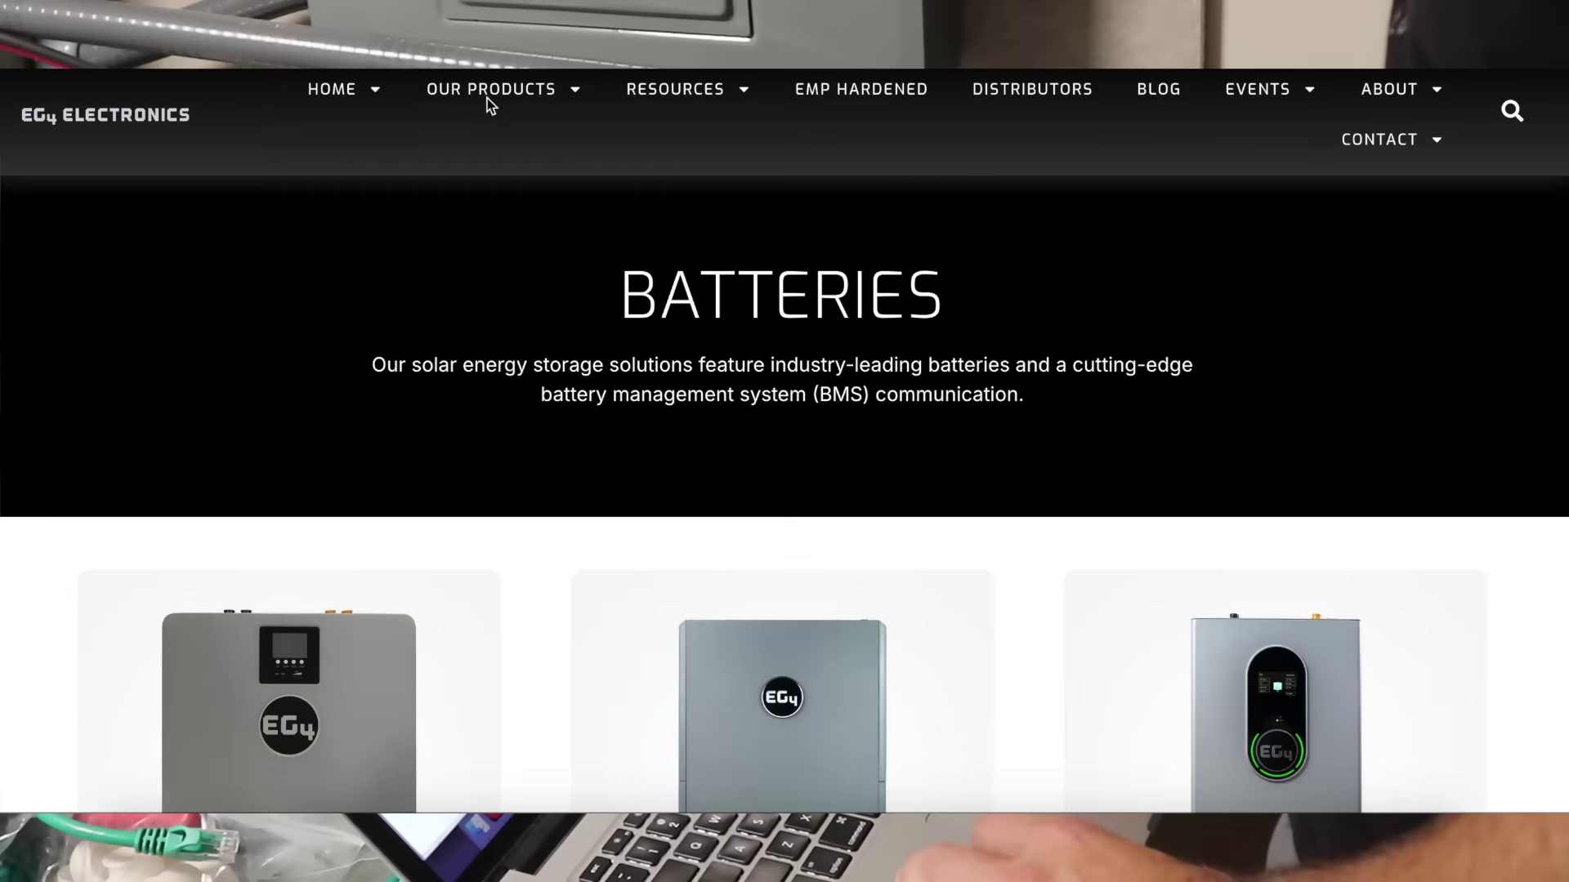
Open the product page of the EG4 WallMount Indoor 280Ah Lithium Battery from the batteries list
mouse_move(488, 100)
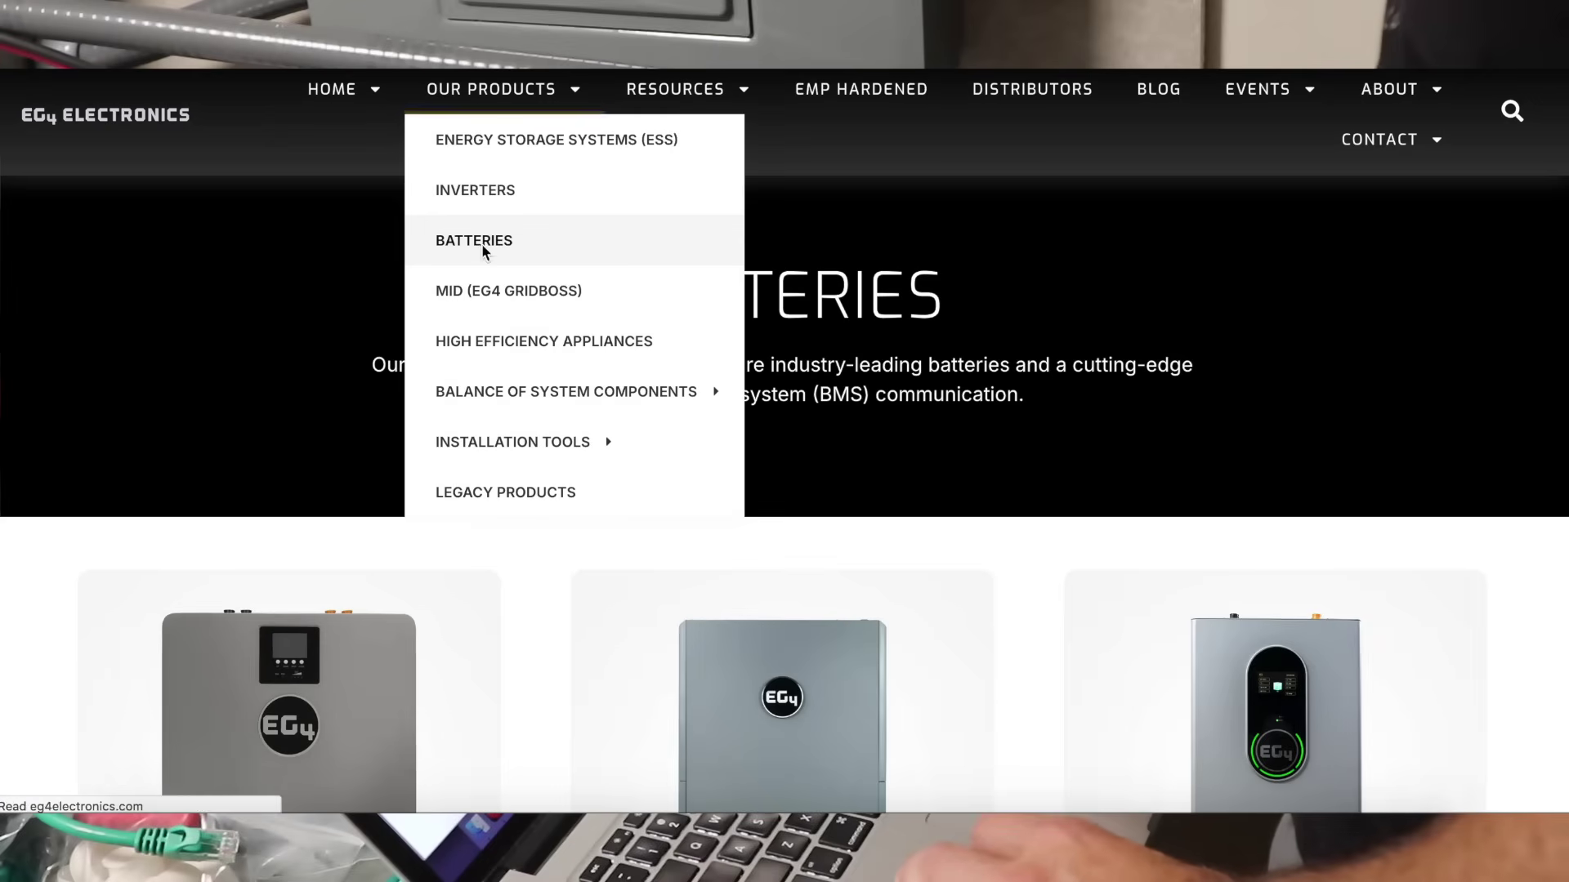
scroll(707, 599, "down", 5)
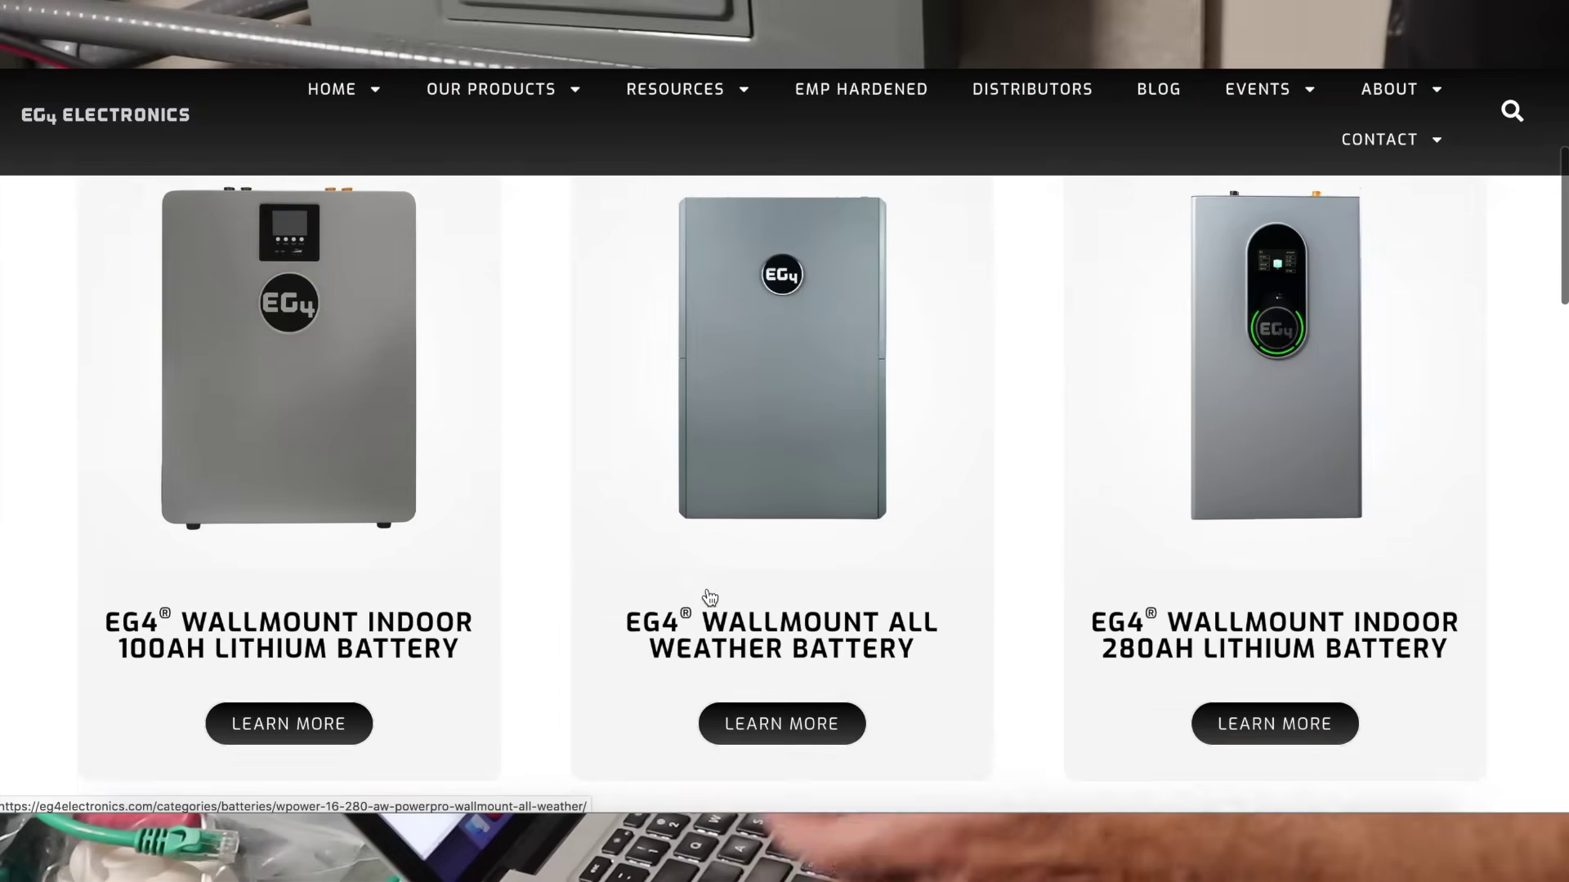
scroll(709, 597, "down", 5)
scroll(710, 598, "up", 4)
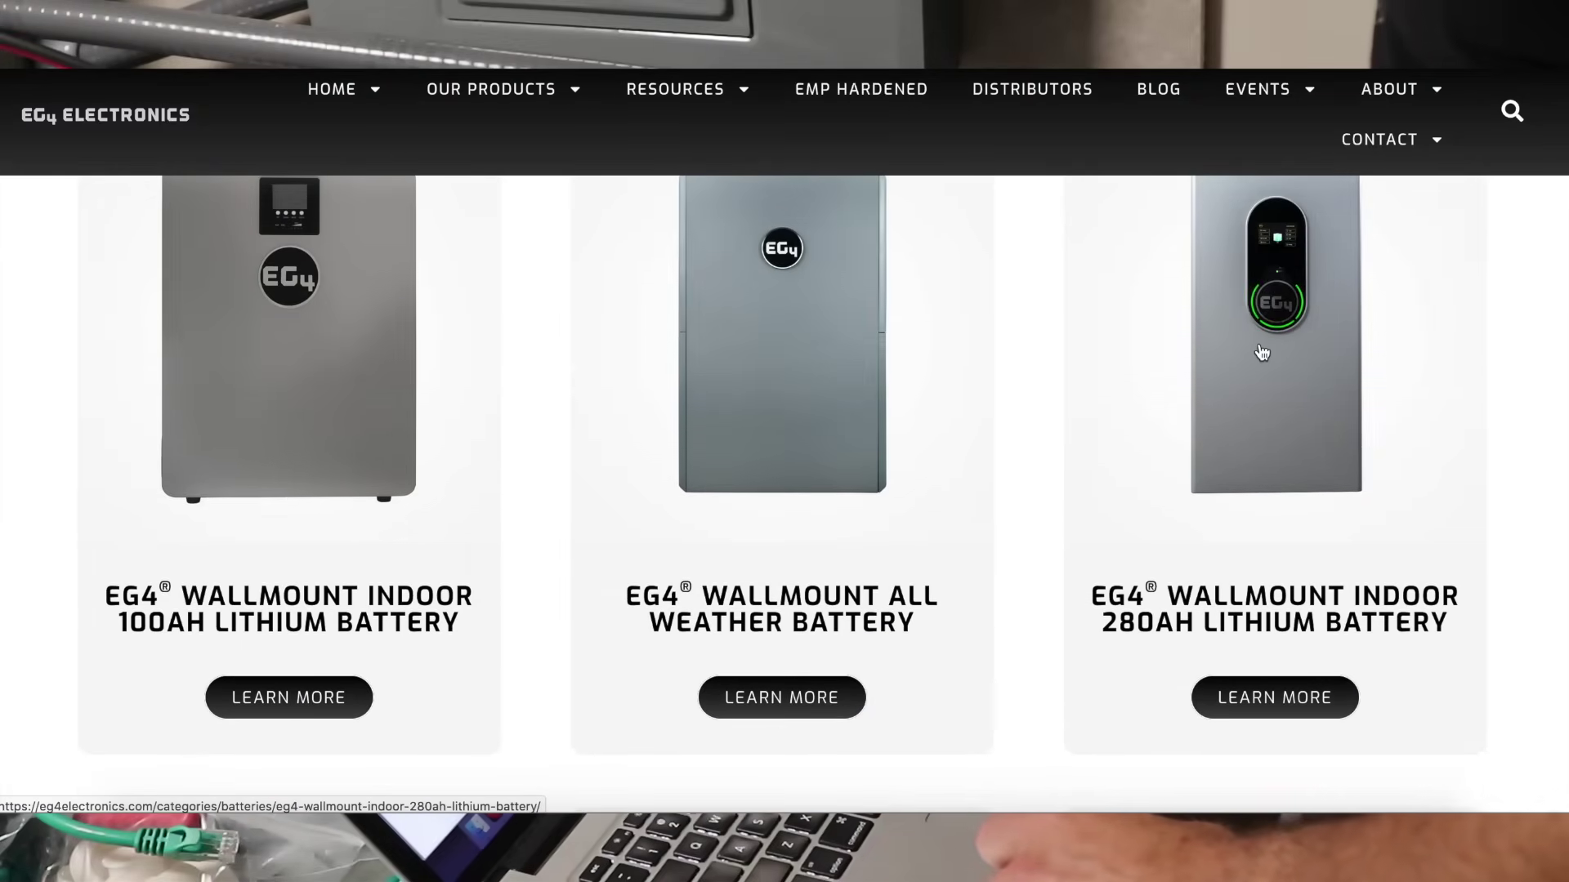
left_click(1259, 346)
Show the firmware entries in the Downloads section of the Indoor 280Ah battery page
scroll(950, 613, "down", 15)
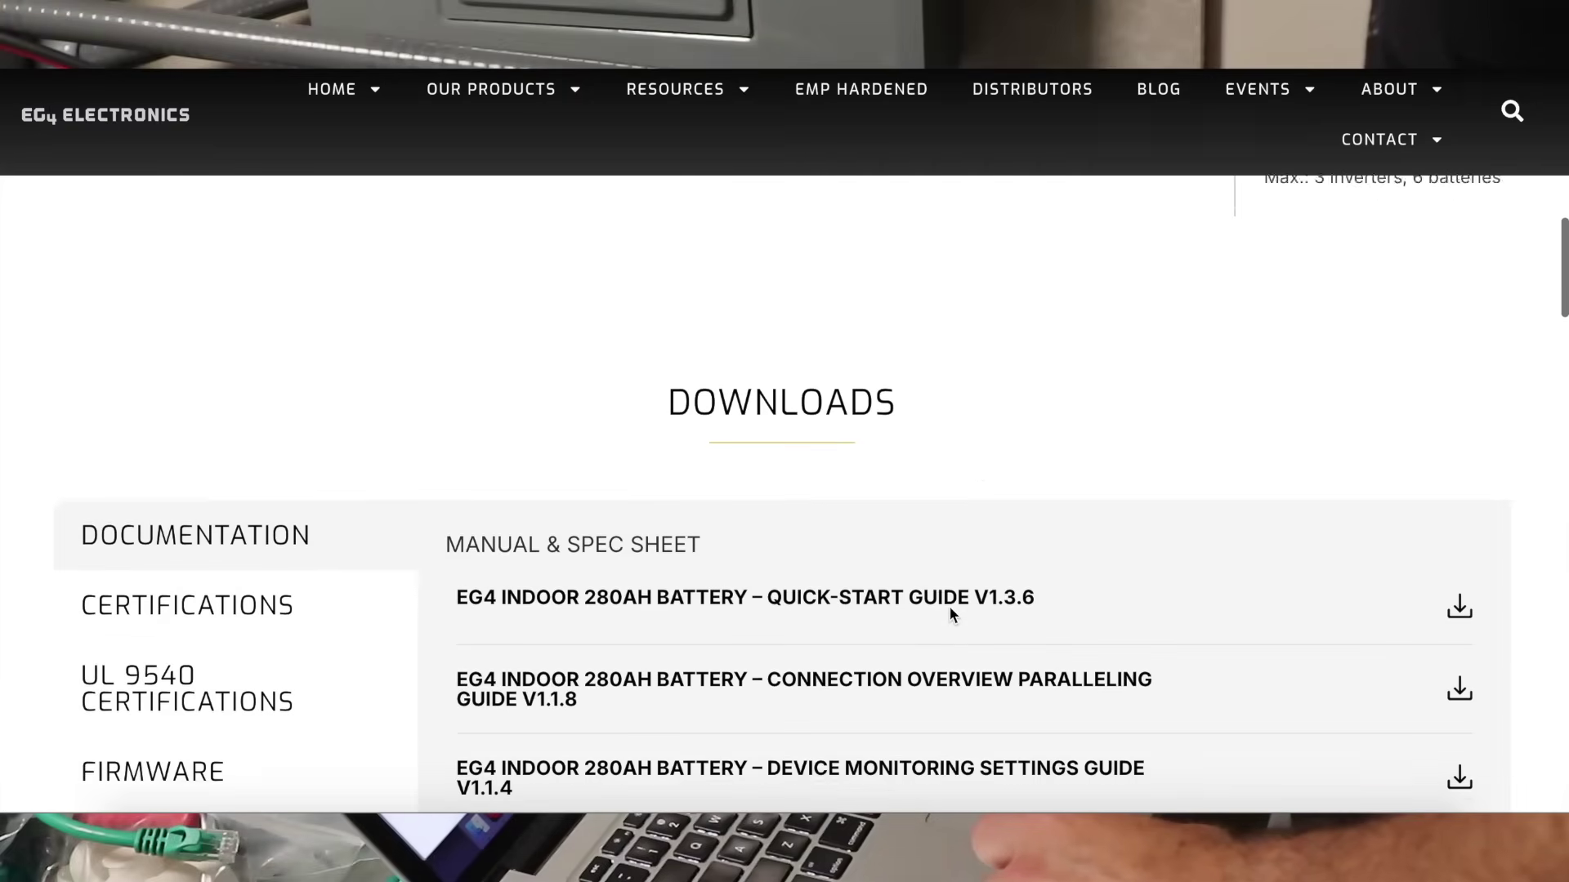
scroll(948, 606, "down", 5)
scroll(852, 327, "up", 3)
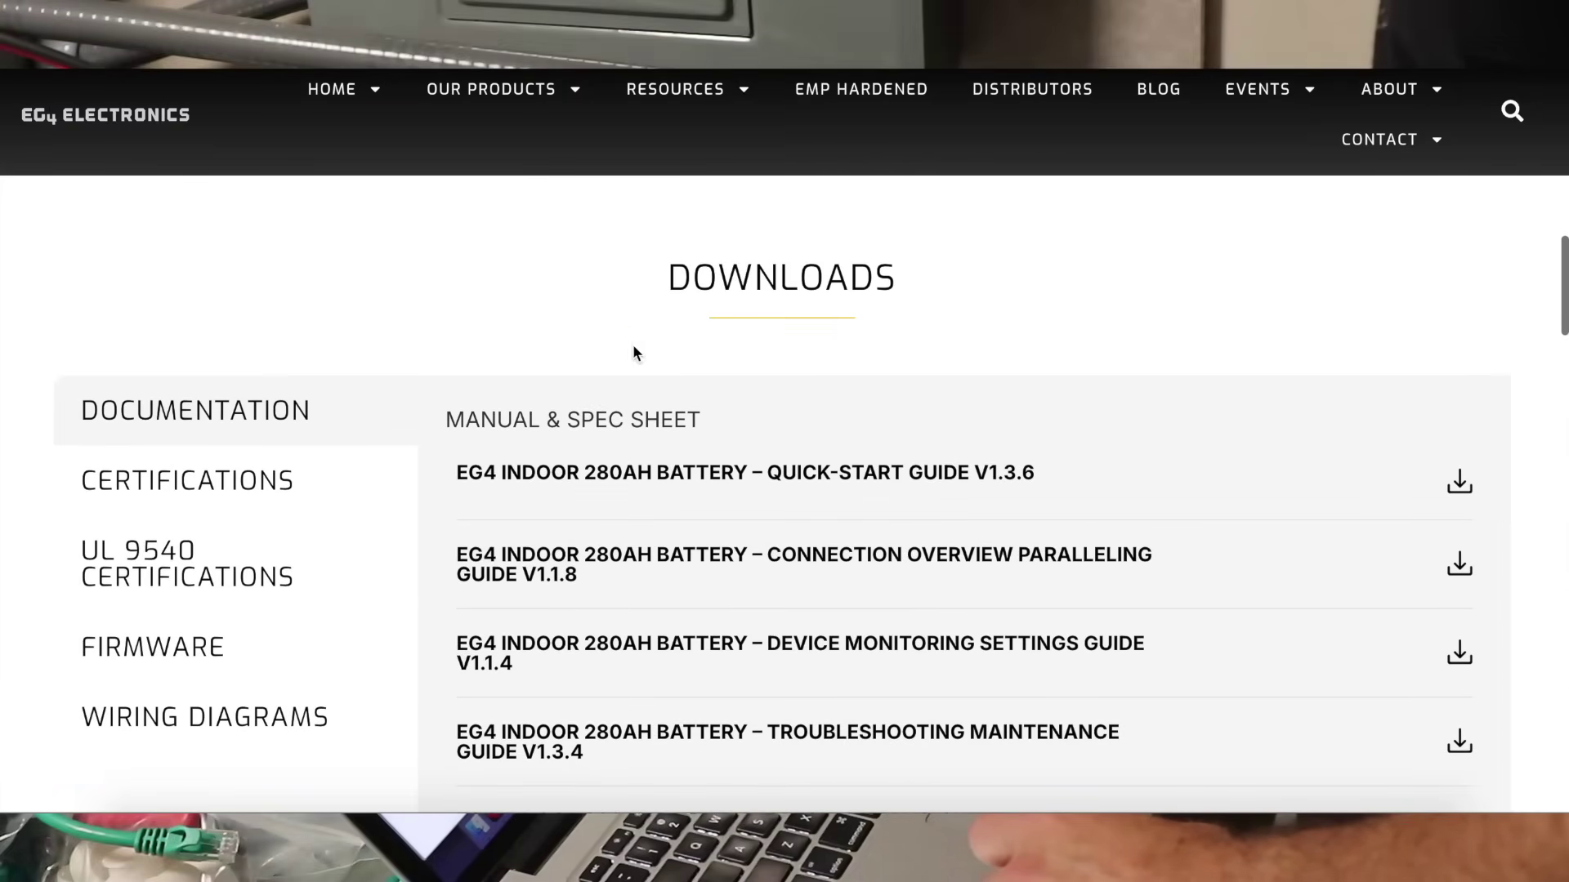
left_click(134, 653)
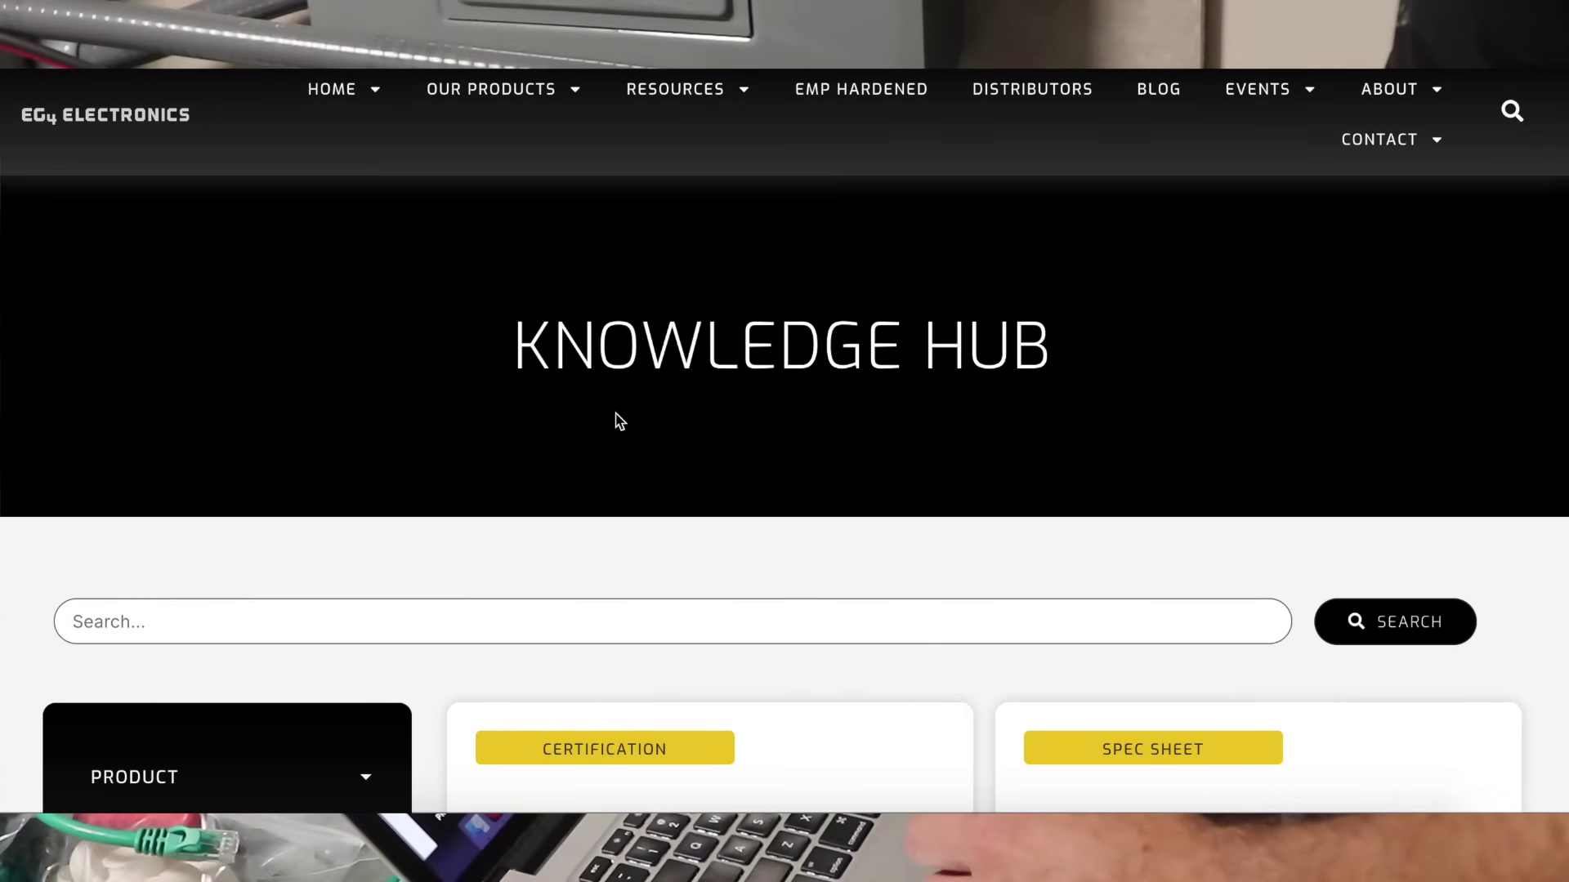
Search the Knowledge Hub for "firmware" and look through the battery firmware downloads
left_click(198, 623)
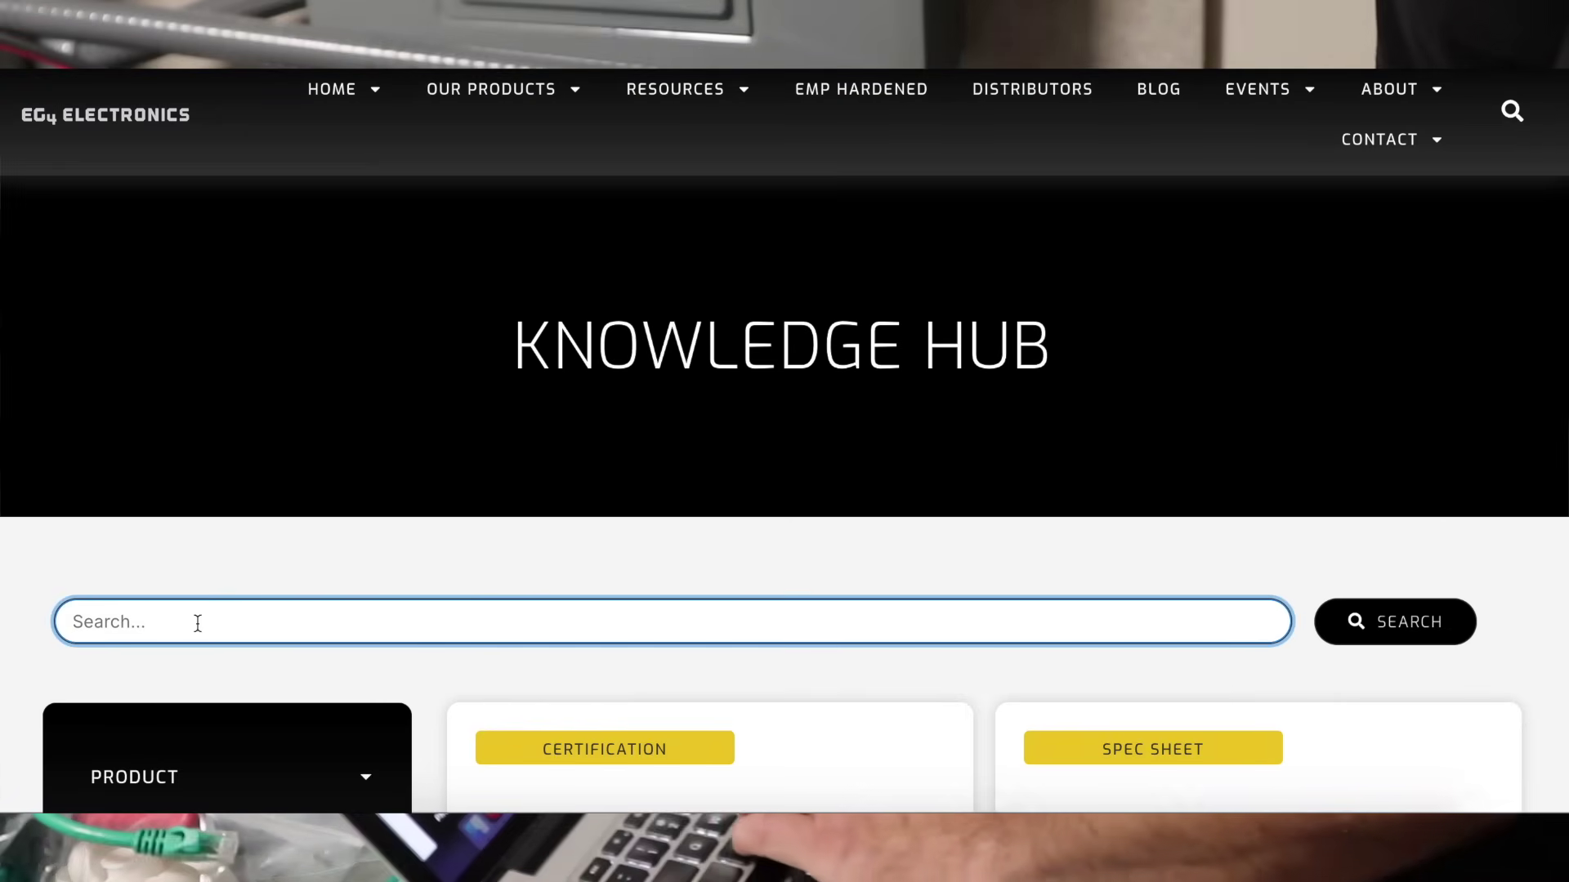
type("firmware")
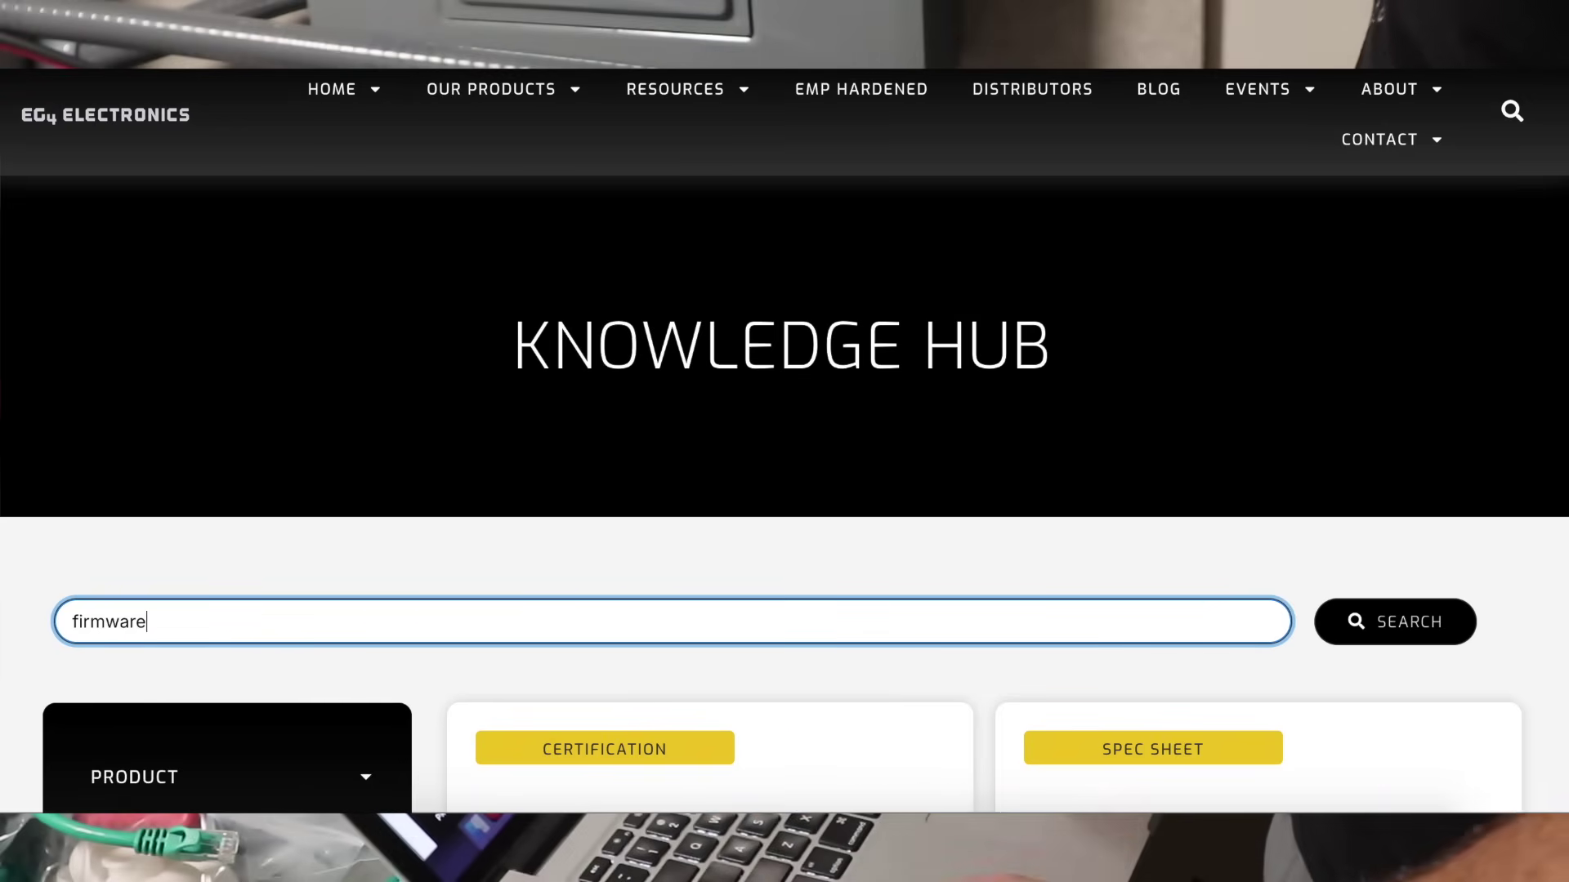
key("Return")
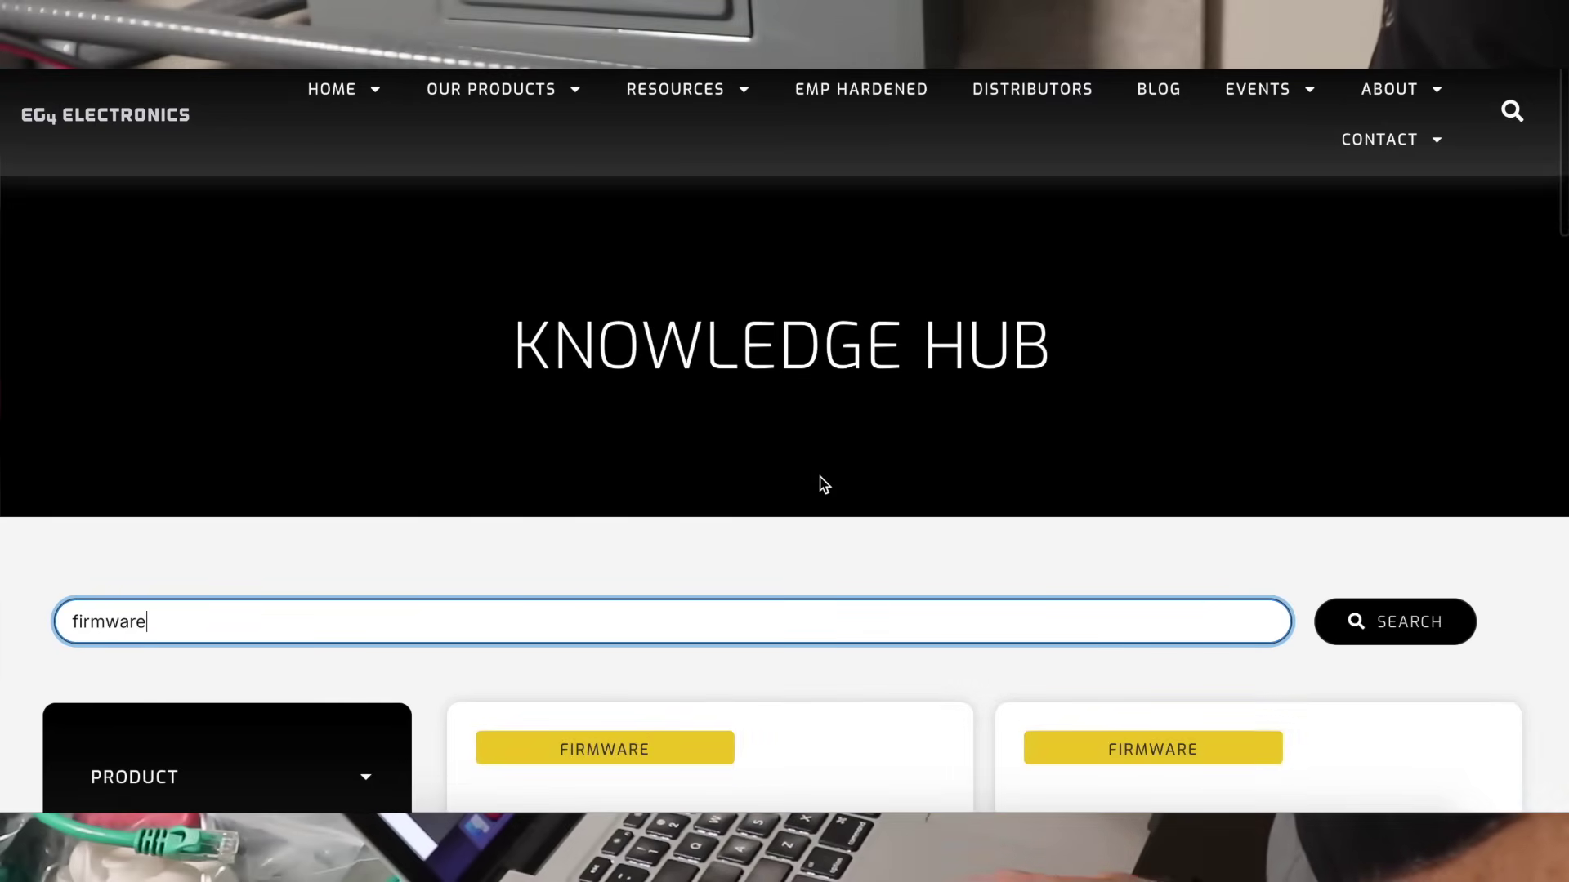
scroll(824, 485, "down", 5)
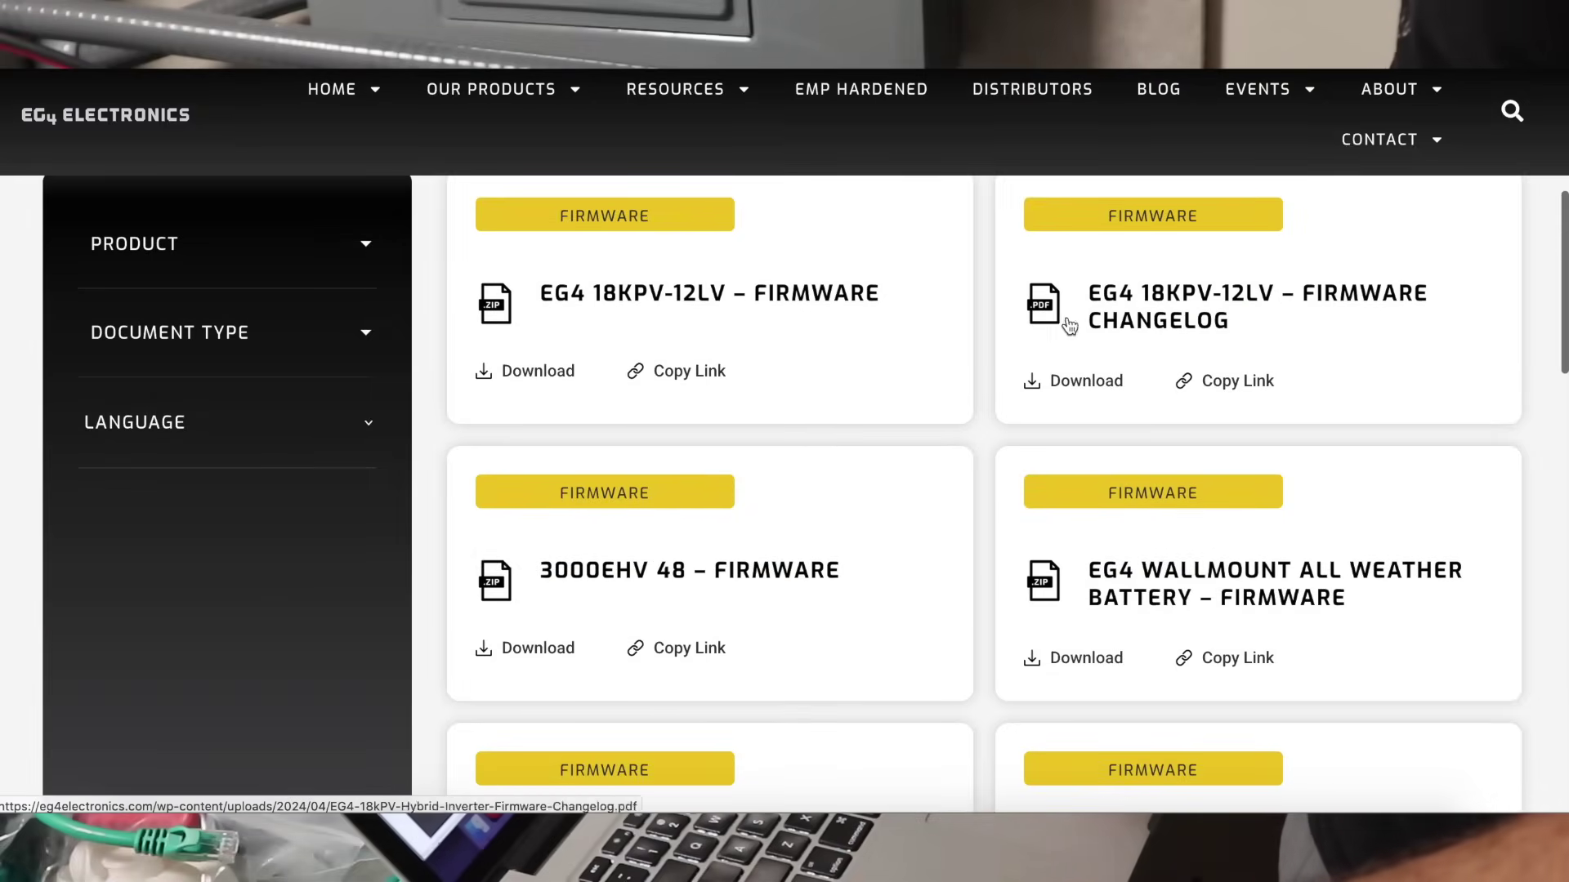
scroll(1090, 529, "down", 3)
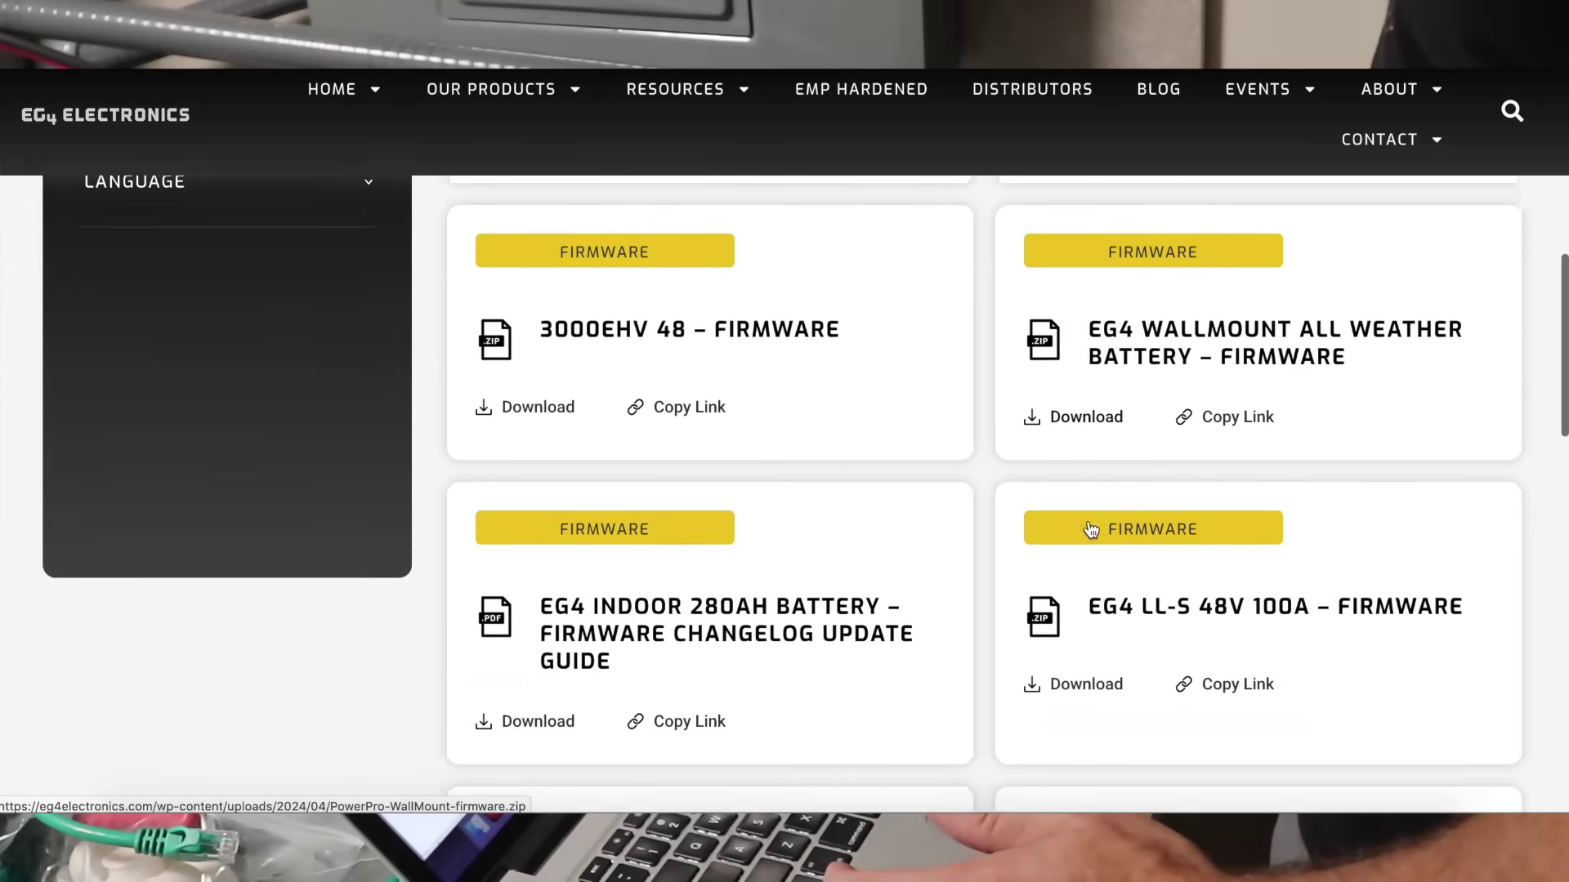
scroll(1089, 529, "down", 1)
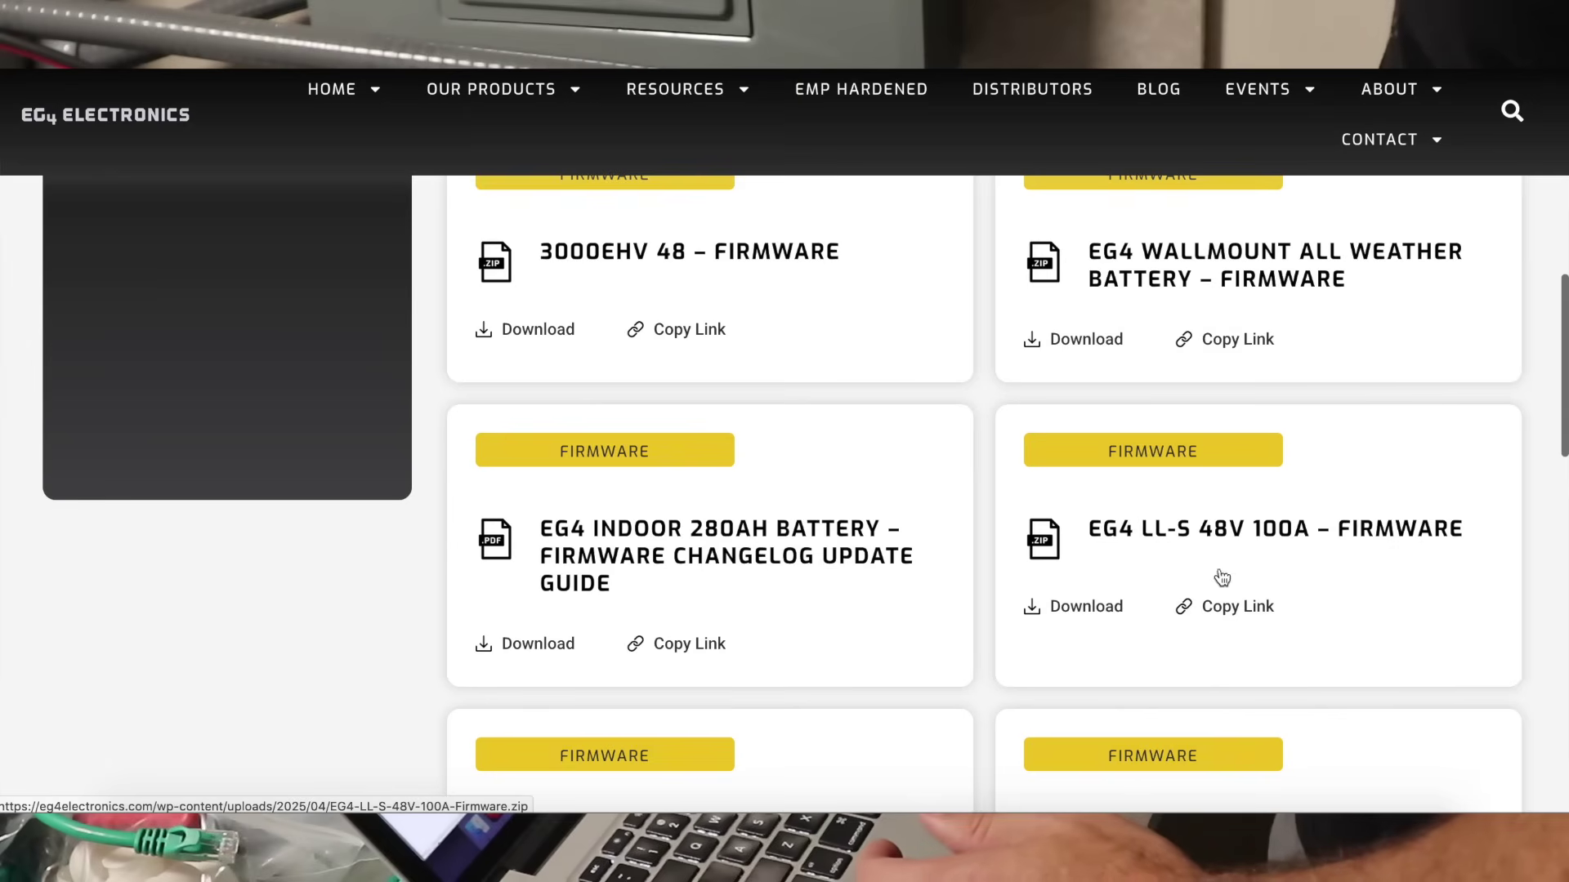
Switch to Finder, show the USB drive in the second window and expand the EG4 LL-S 51.2V100ah firmware folder in the first
key("super+Tab")
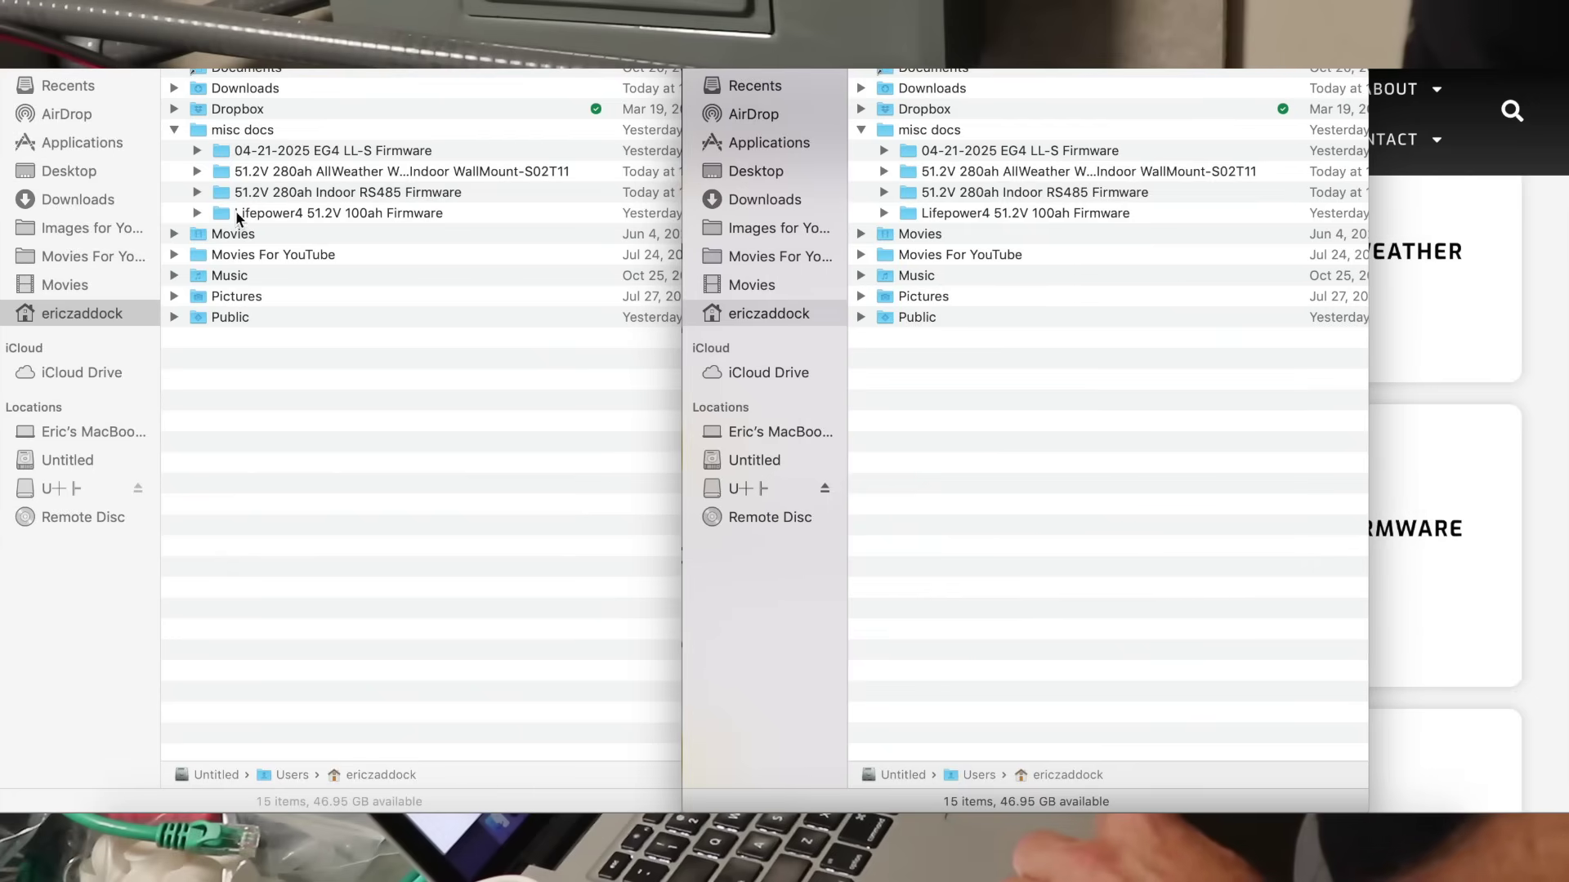
left_click(739, 488)
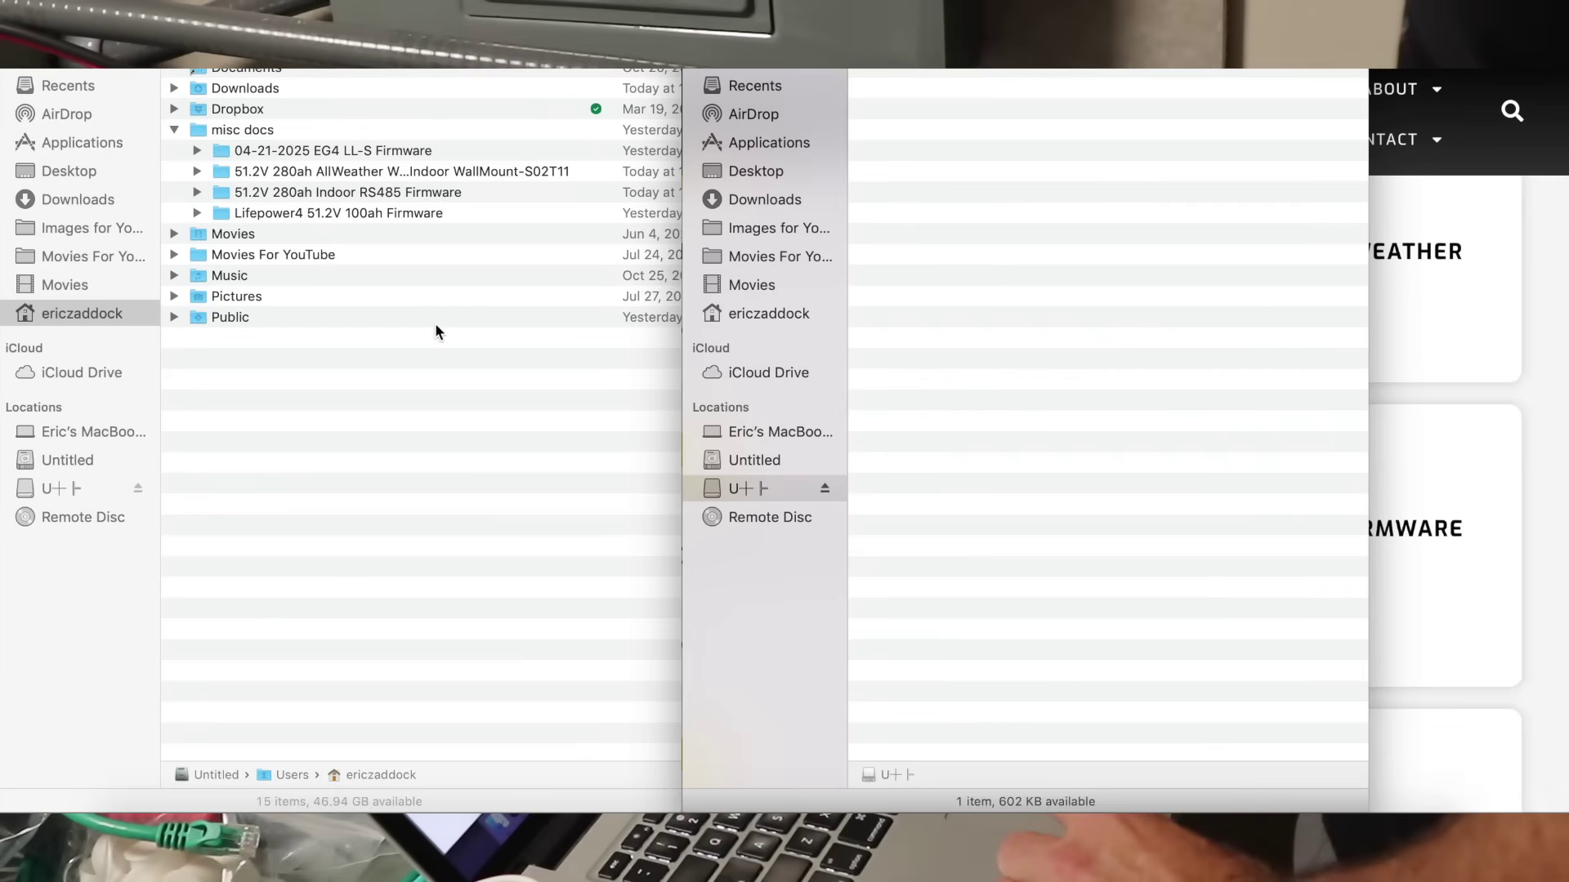
left_click(199, 154)
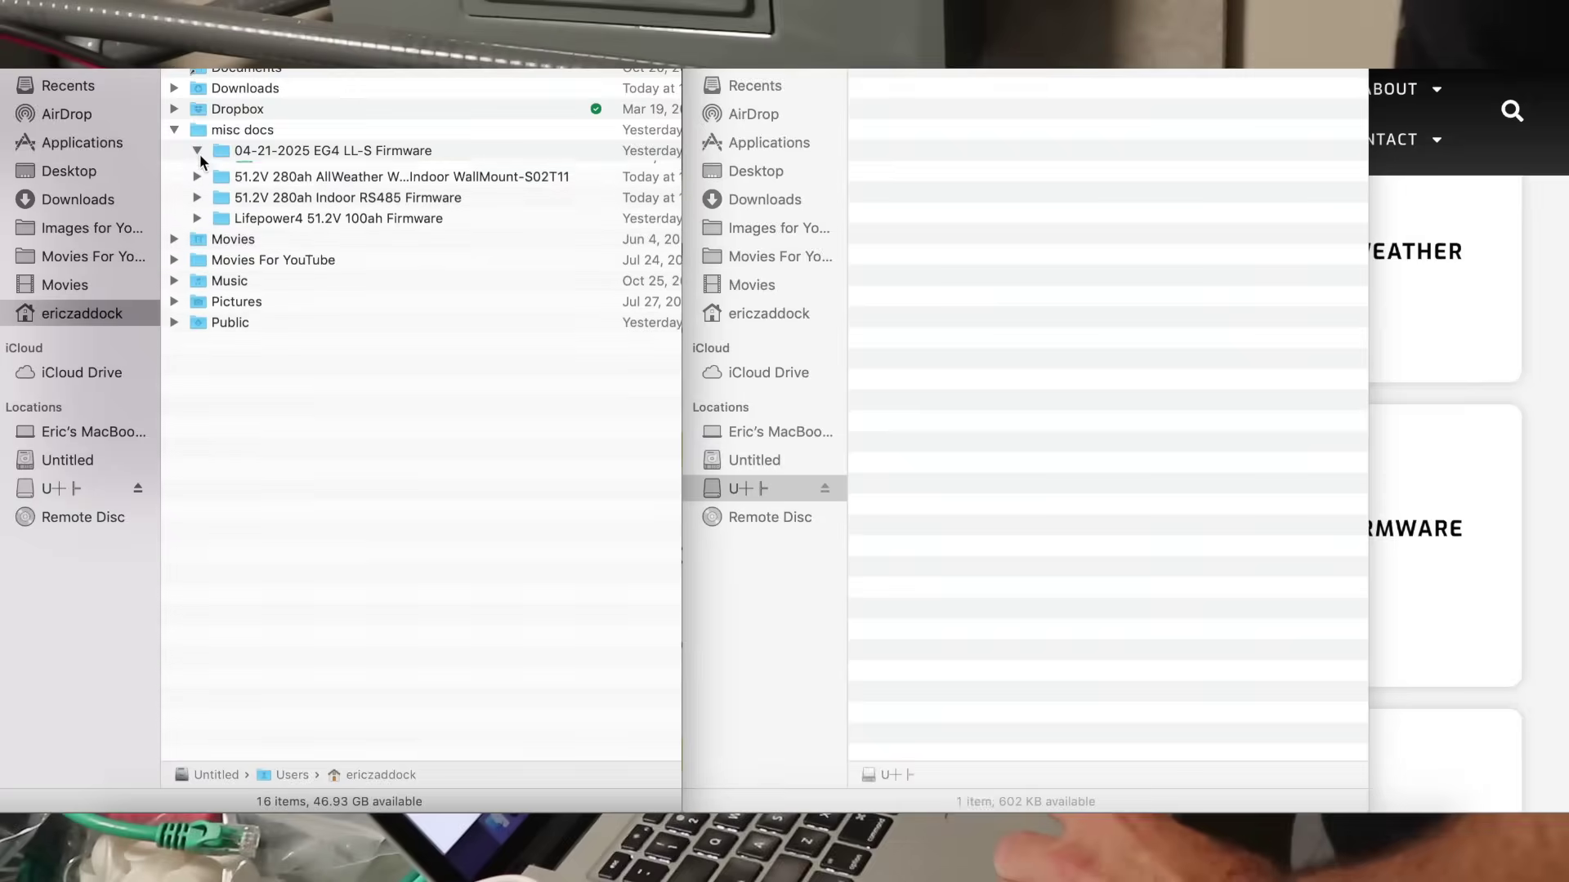
left_click(200, 154)
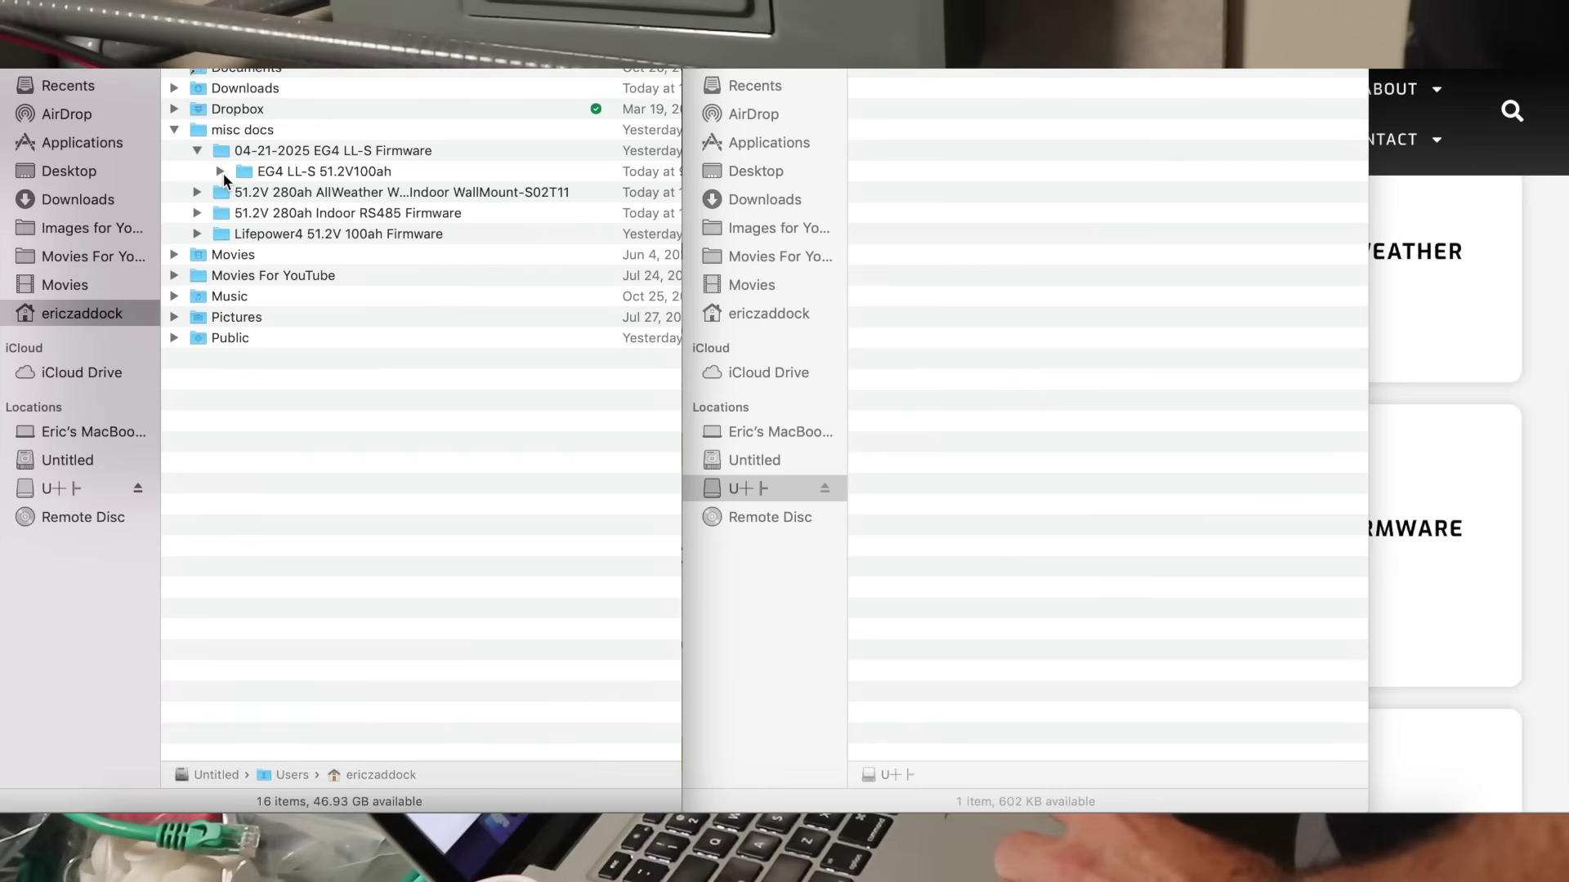
left_click(223, 173)
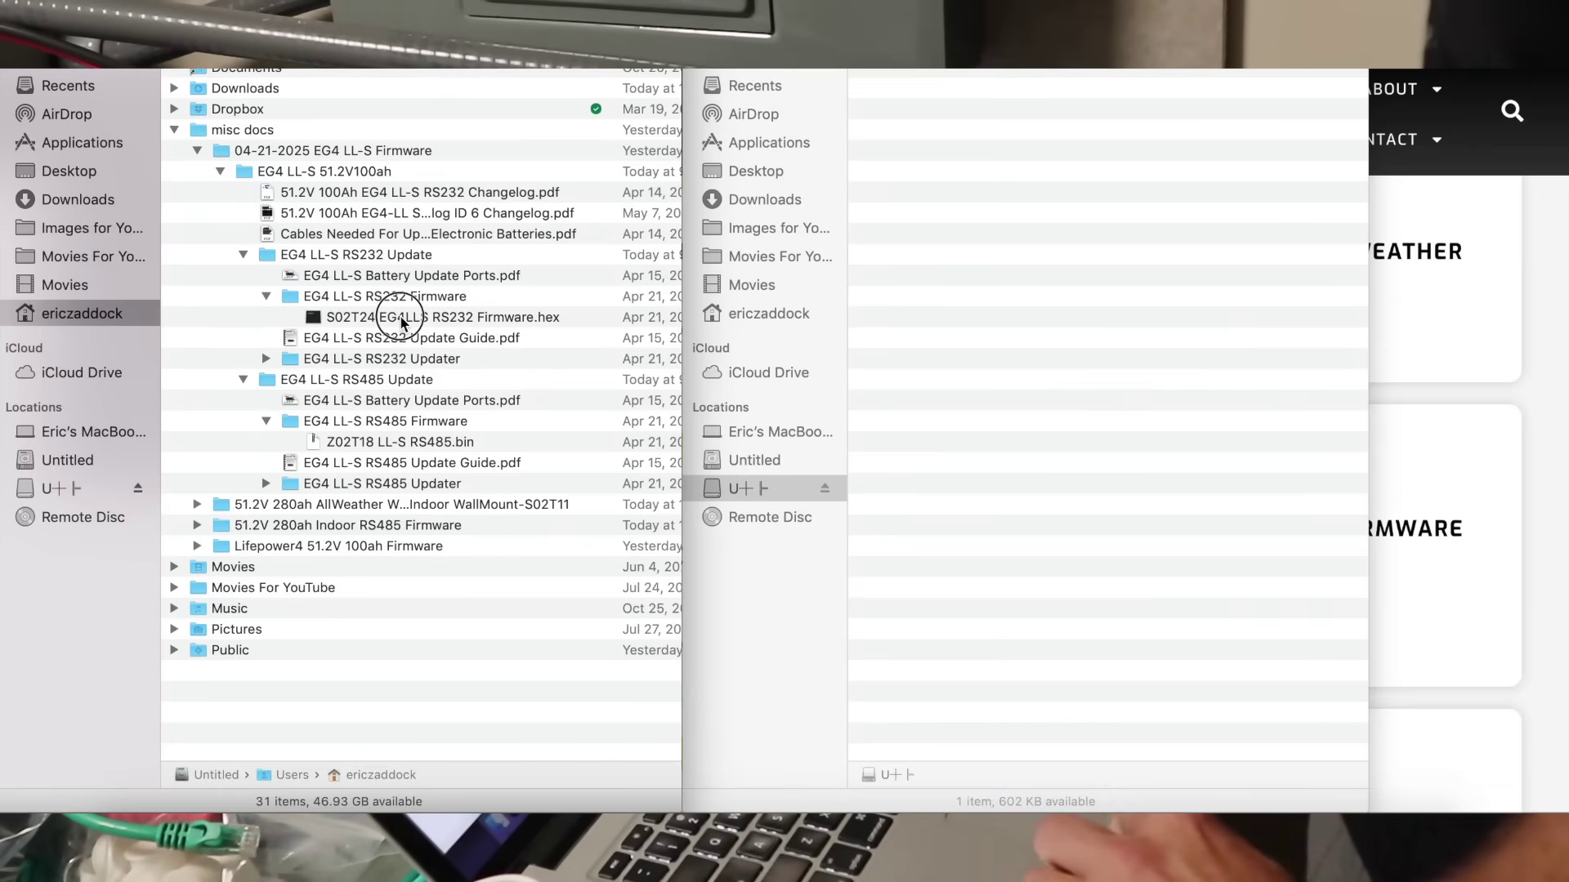
Copy S02T24 EG4LLS RS232 Firmware.hex and Z02T18 LL-S RS485.bin to the USB drive
left_click_drag(401, 320, 1010, 285)
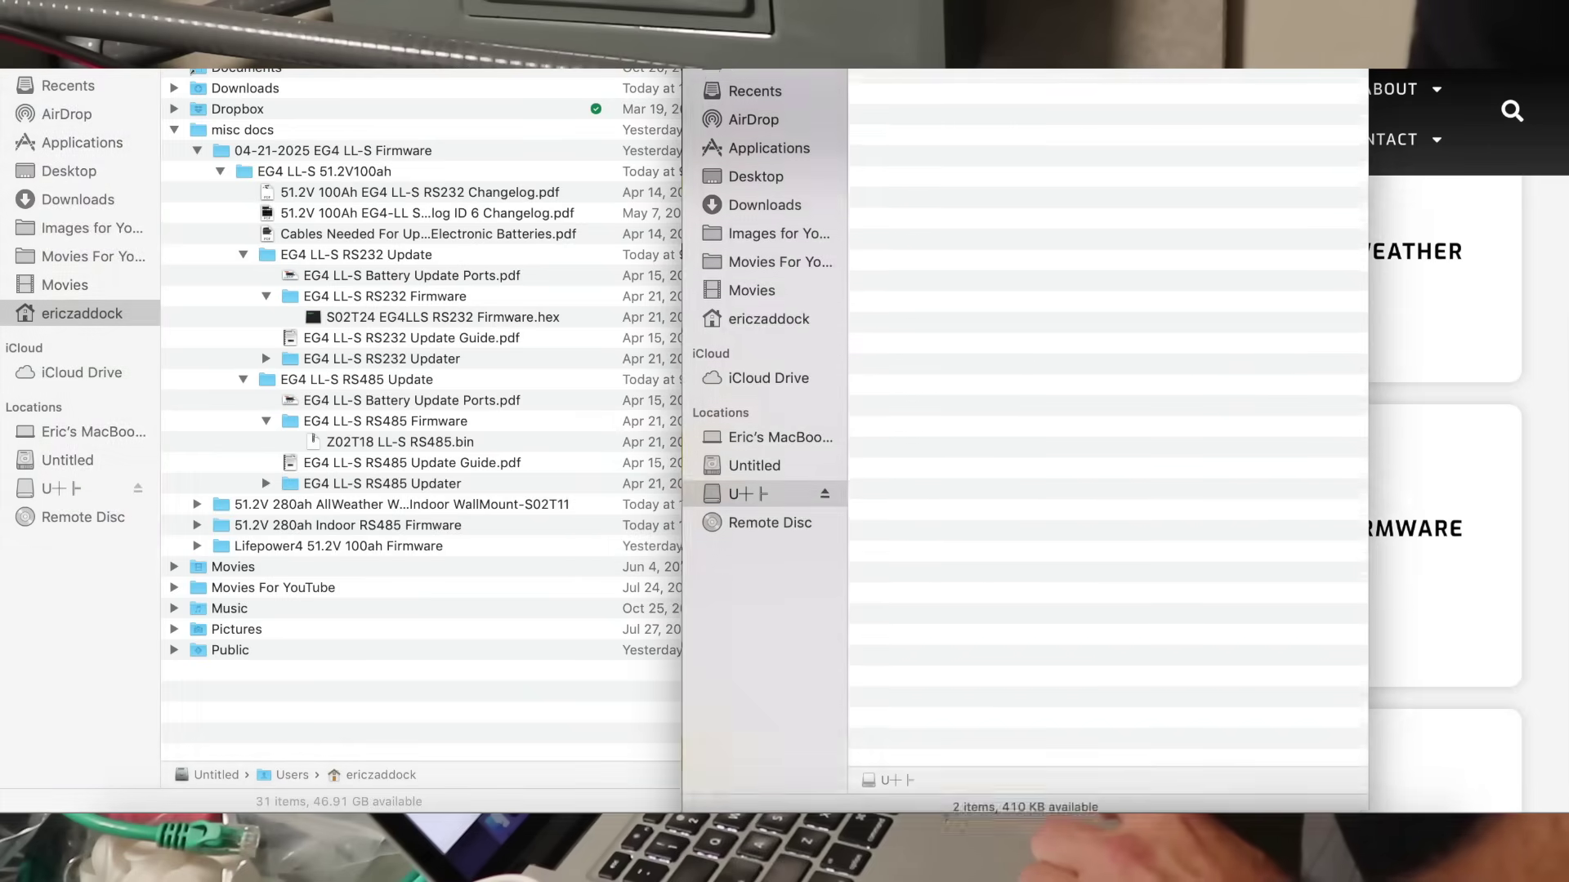
left_click(355, 443)
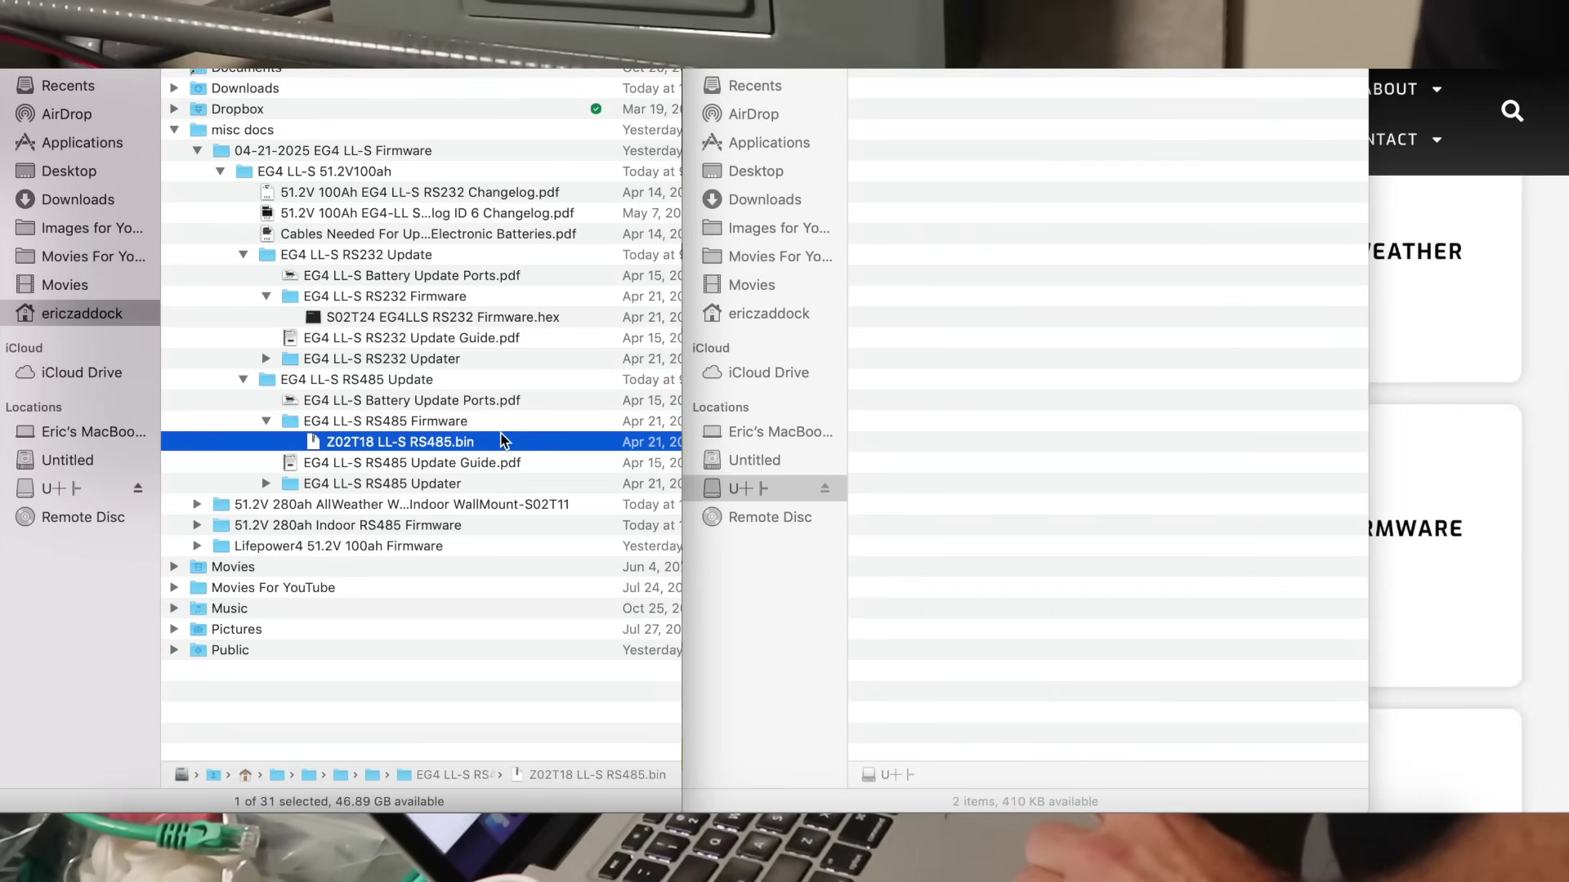
left_click_drag(441, 445, 1050, 181)
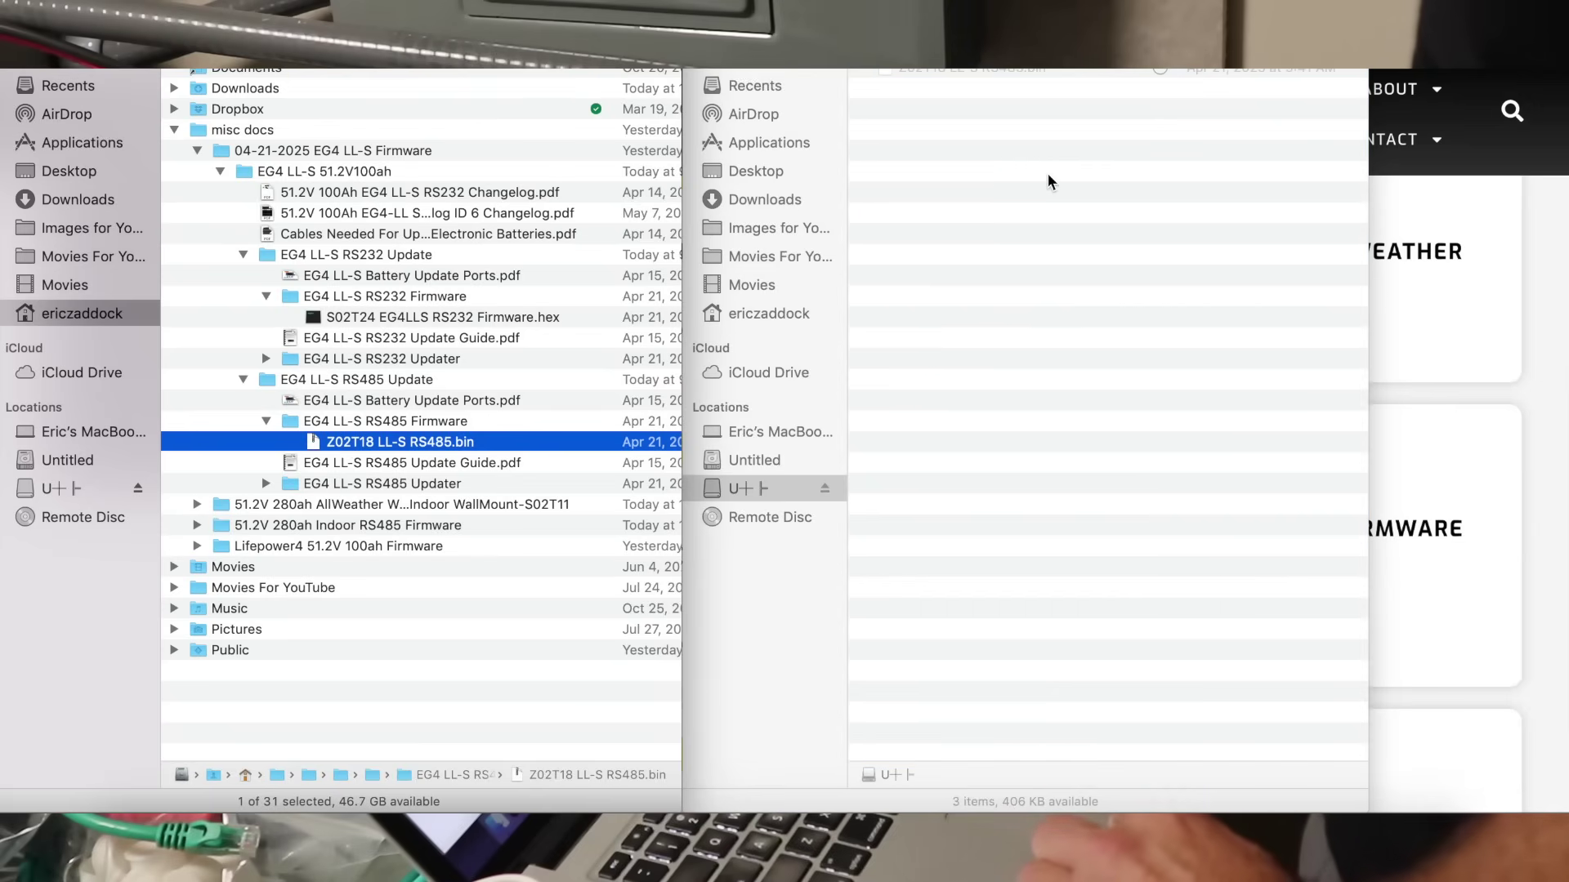
left_click(1087, 195)
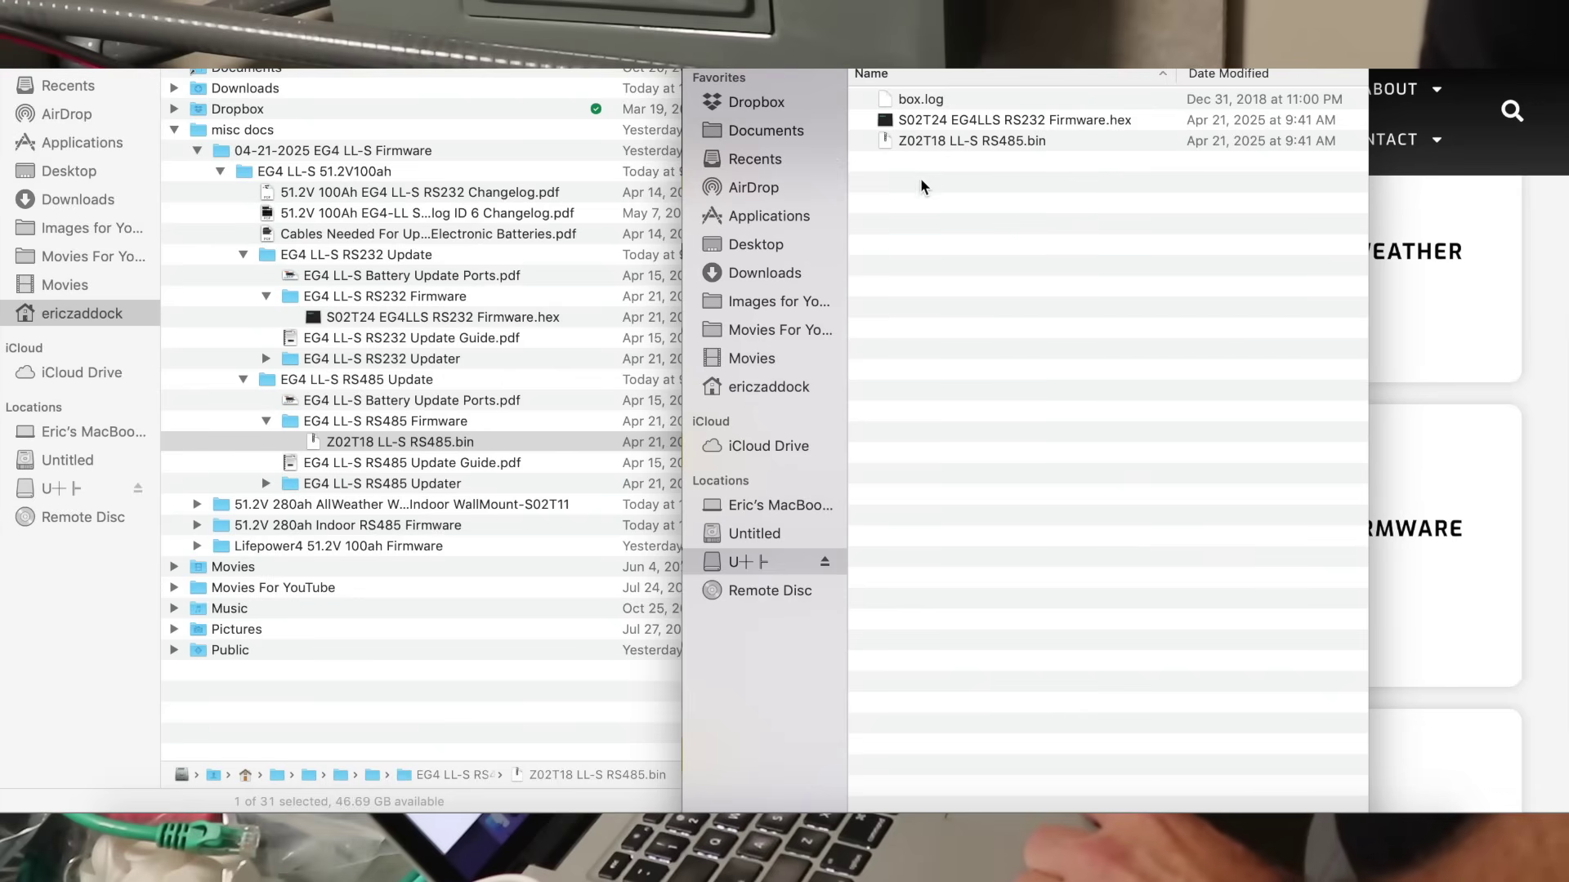
Move the two LL-S firmware files on the USB drive to the Trash
left_click(930, 124)
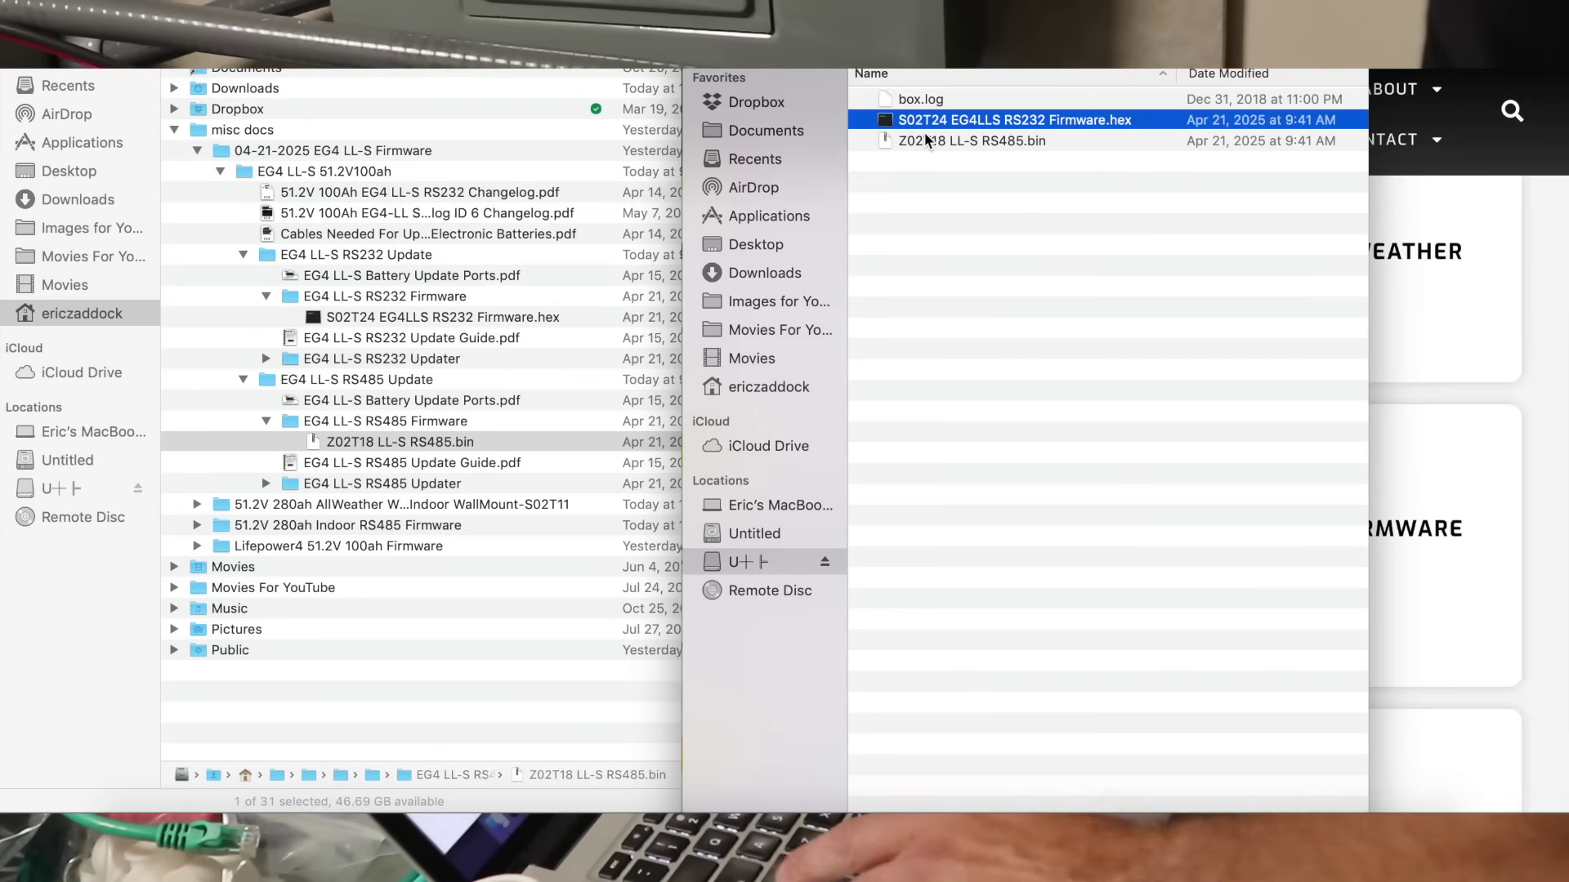
left_click(927, 141, "shift")
right_click(925, 145)
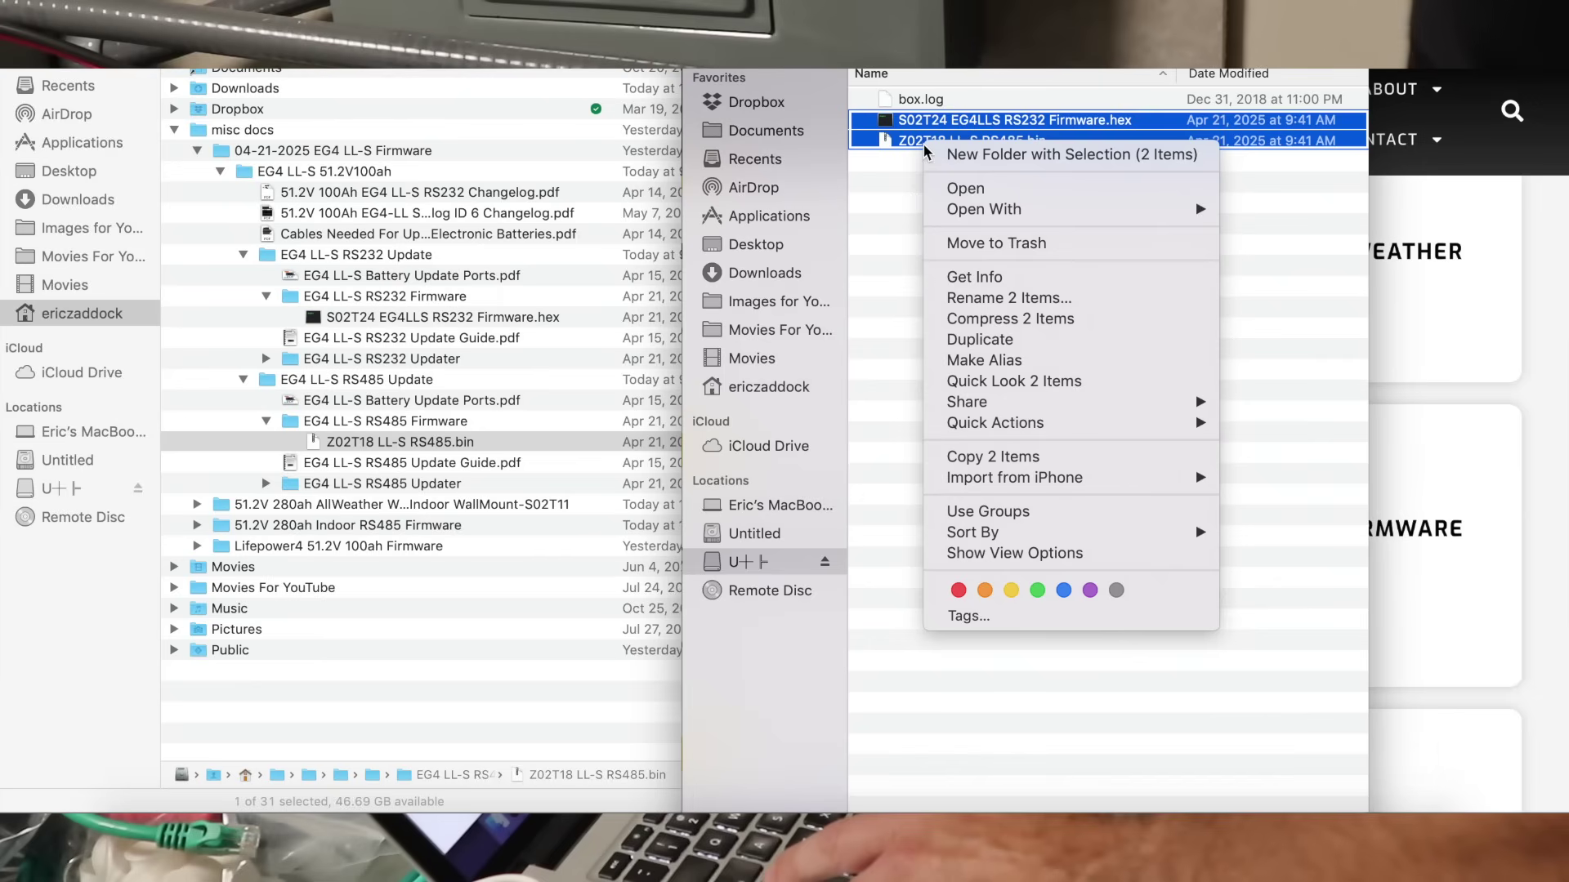
left_click(1035, 243)
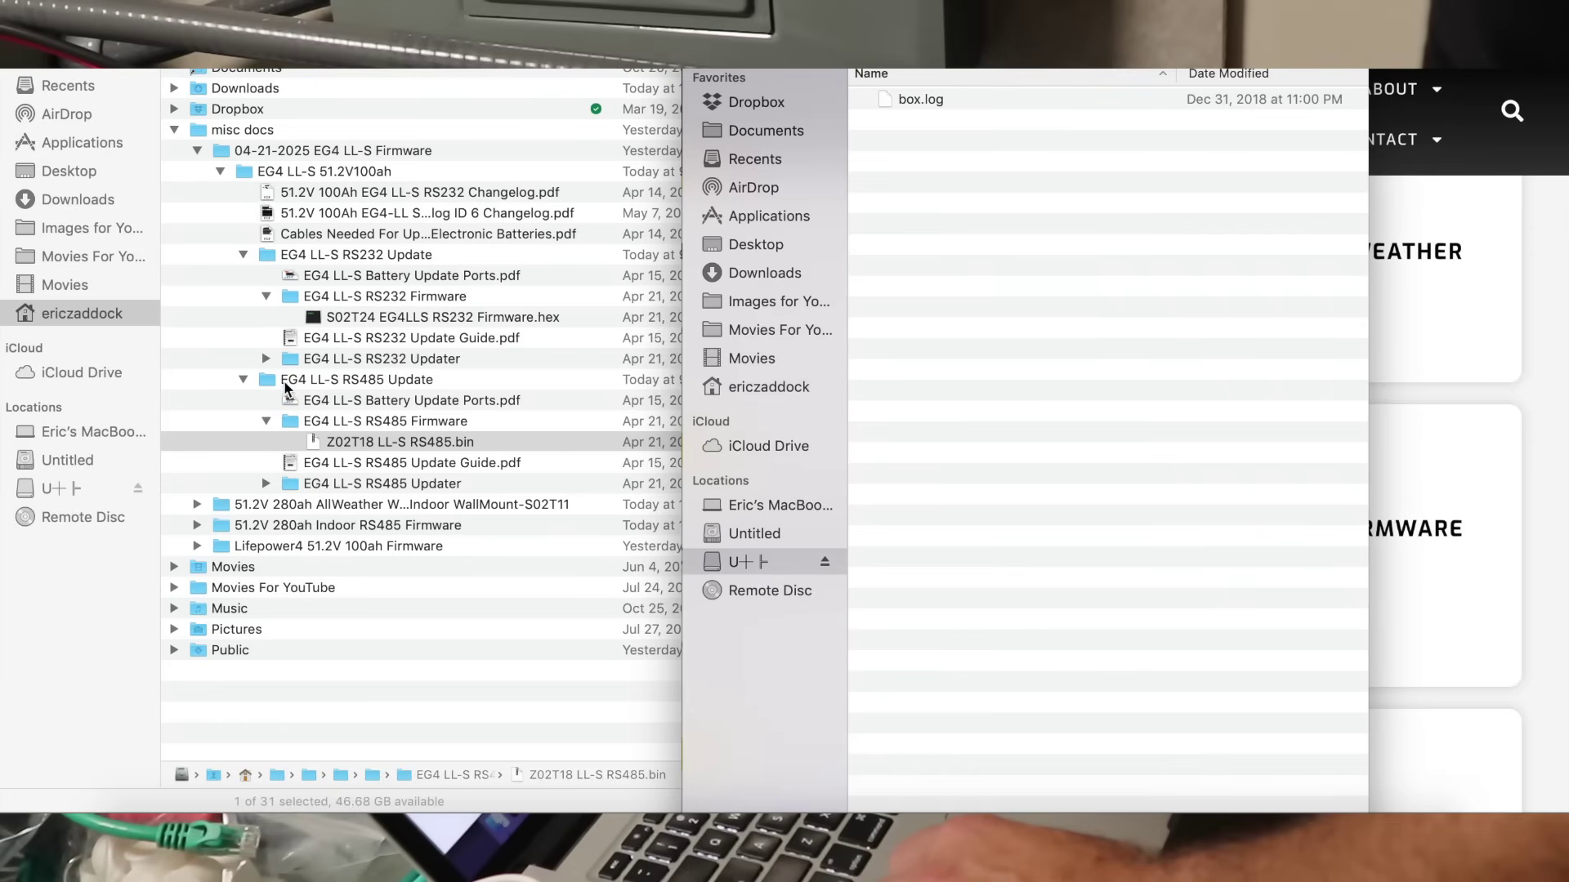
Copy All Weather & Indoor S02T11.hex from the 280ah AllWeather and Indoor WallMount folder's RS232 Update S02T11 subfolder to the USB drive
left_click(197, 505)
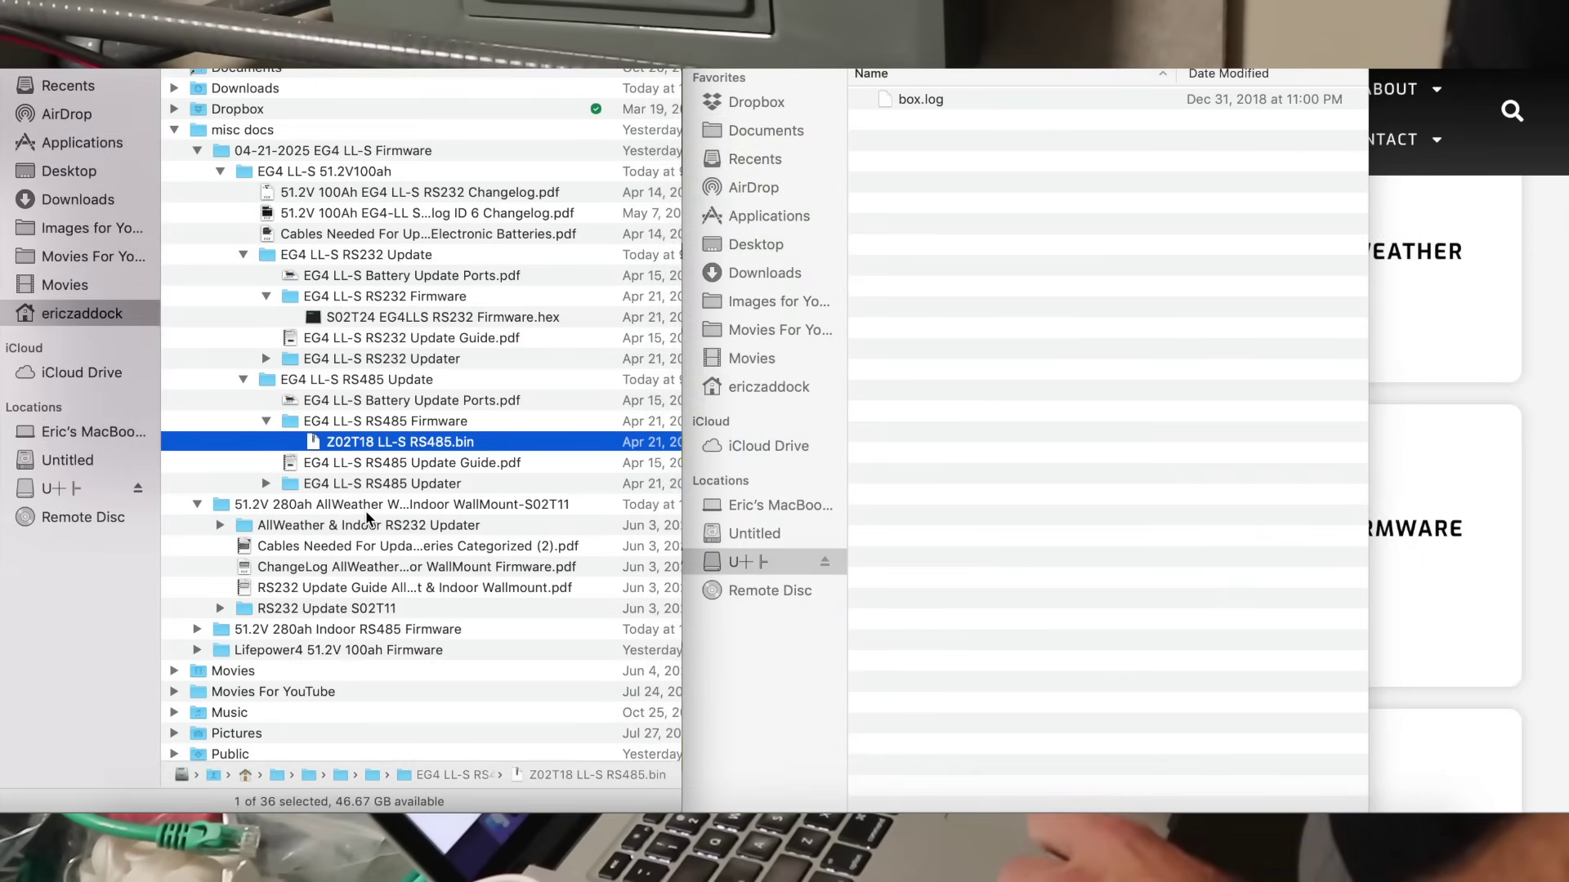
scroll(367, 519, "down", 1)
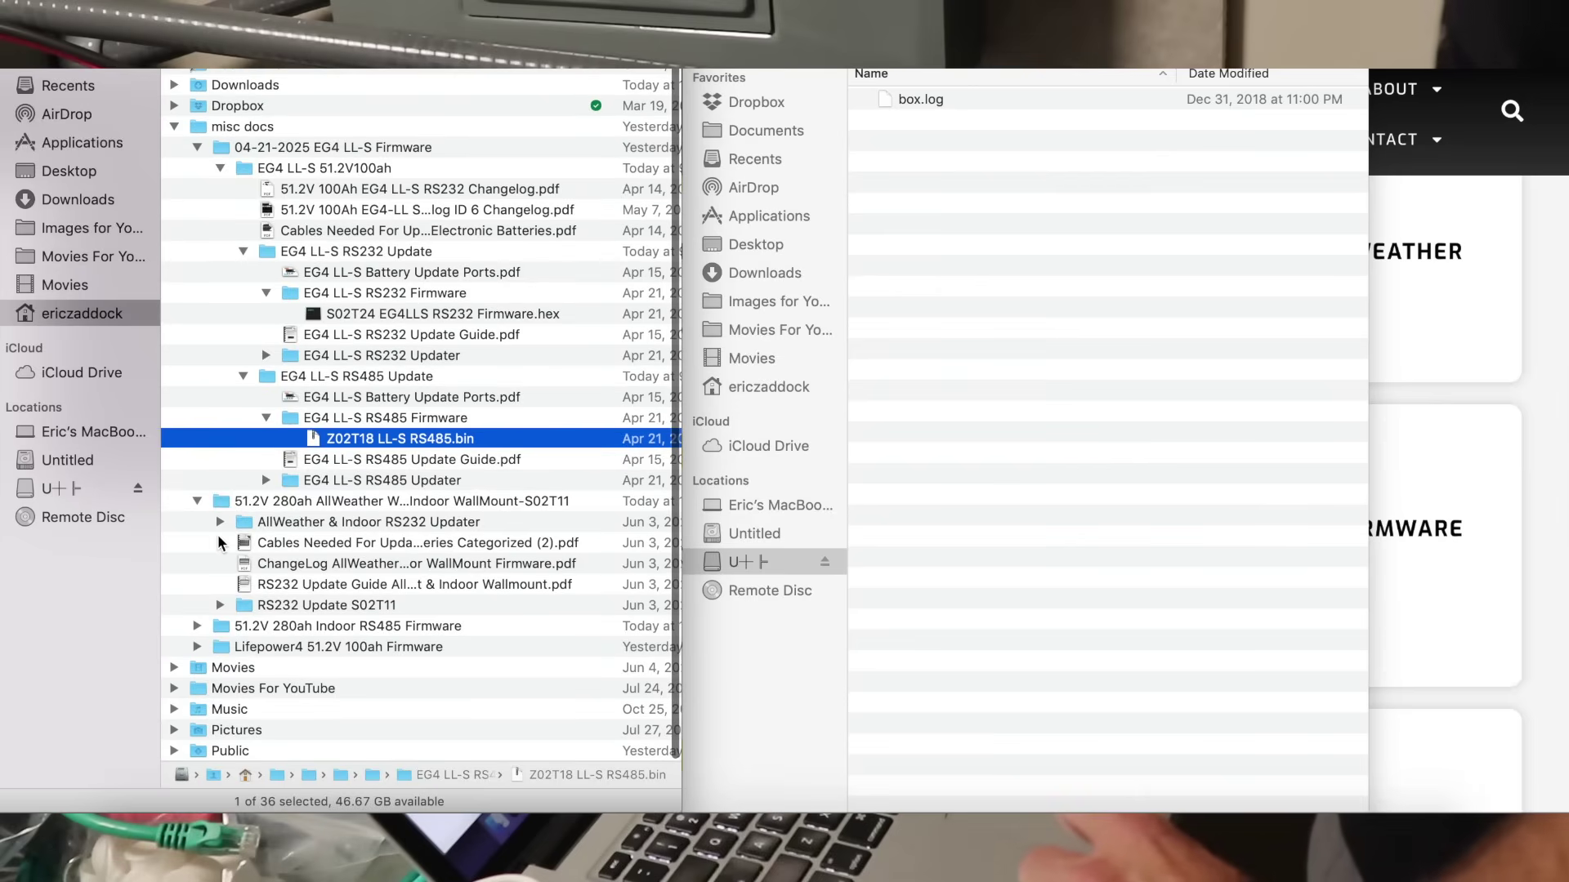
left_click(220, 605)
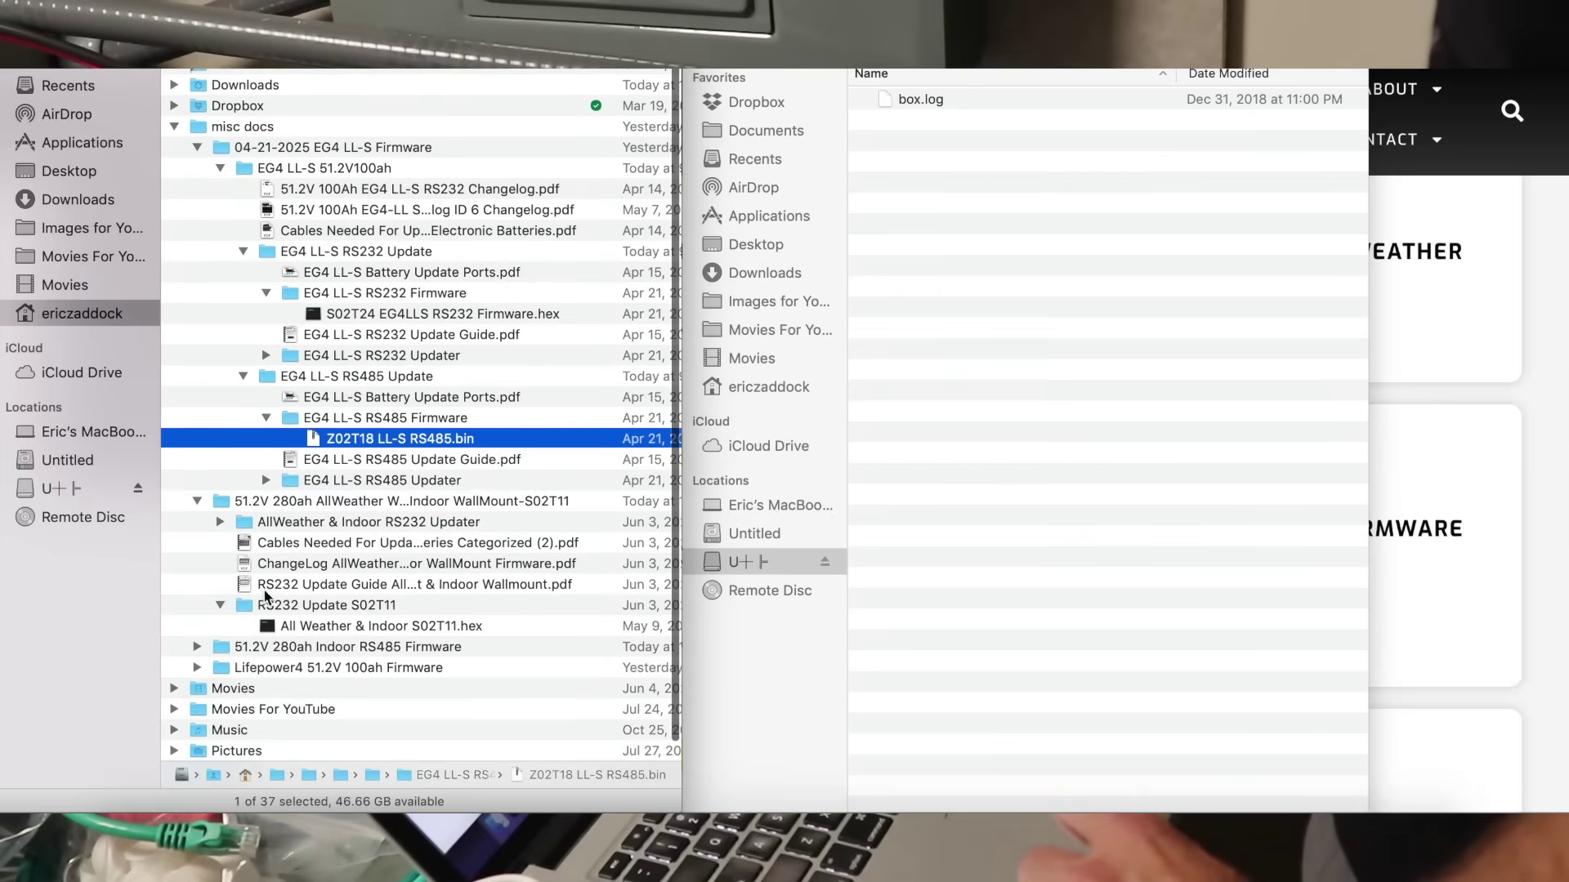
left_click(399, 626)
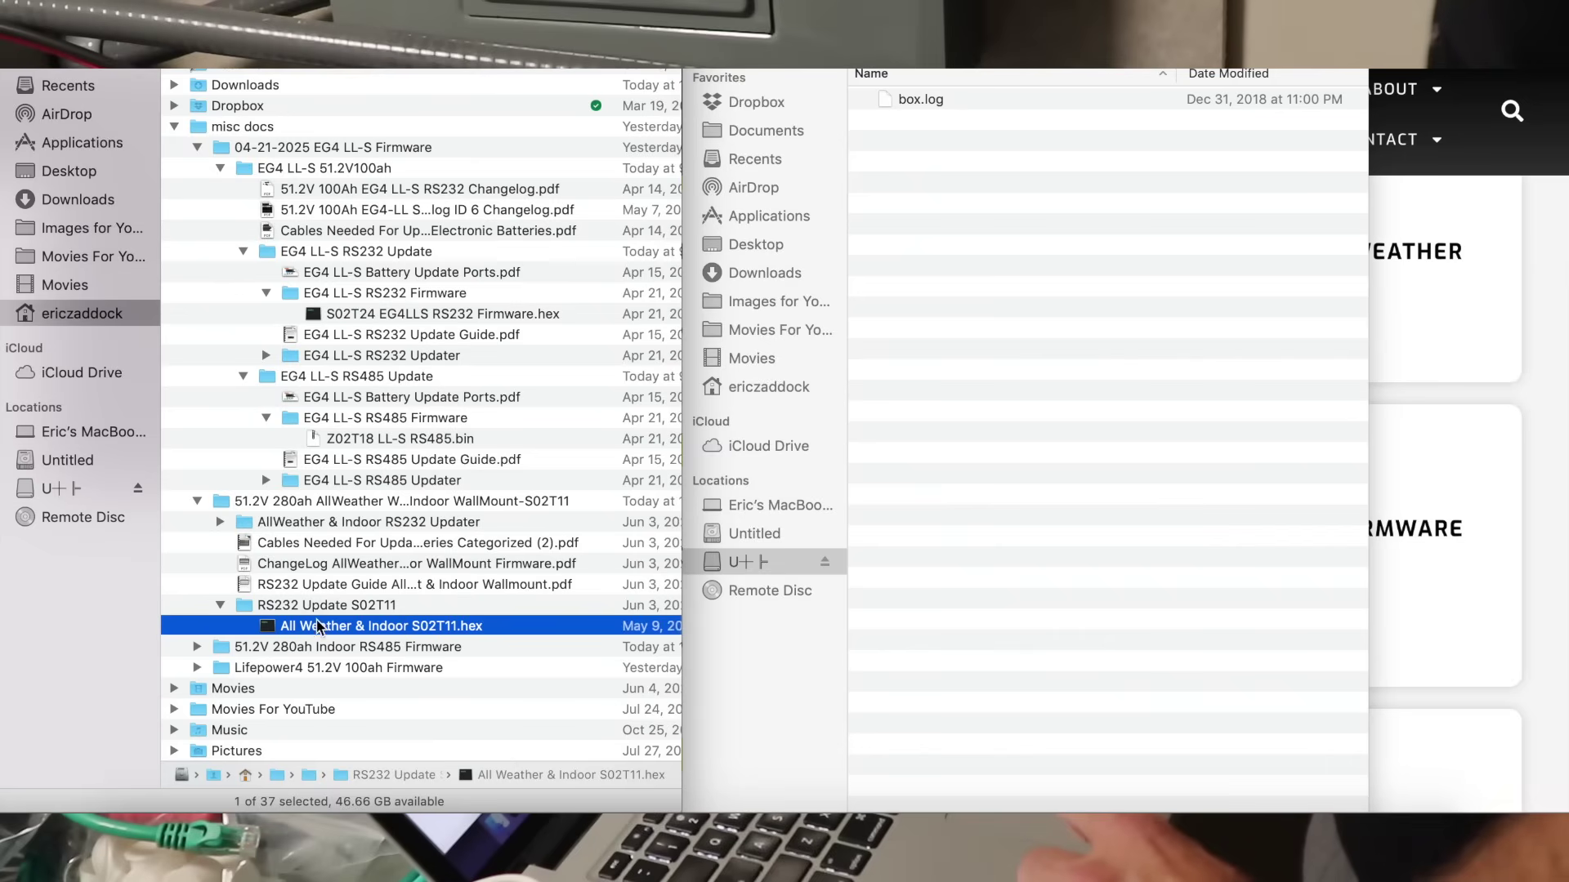
left_click_drag(319, 629, 1023, 249)
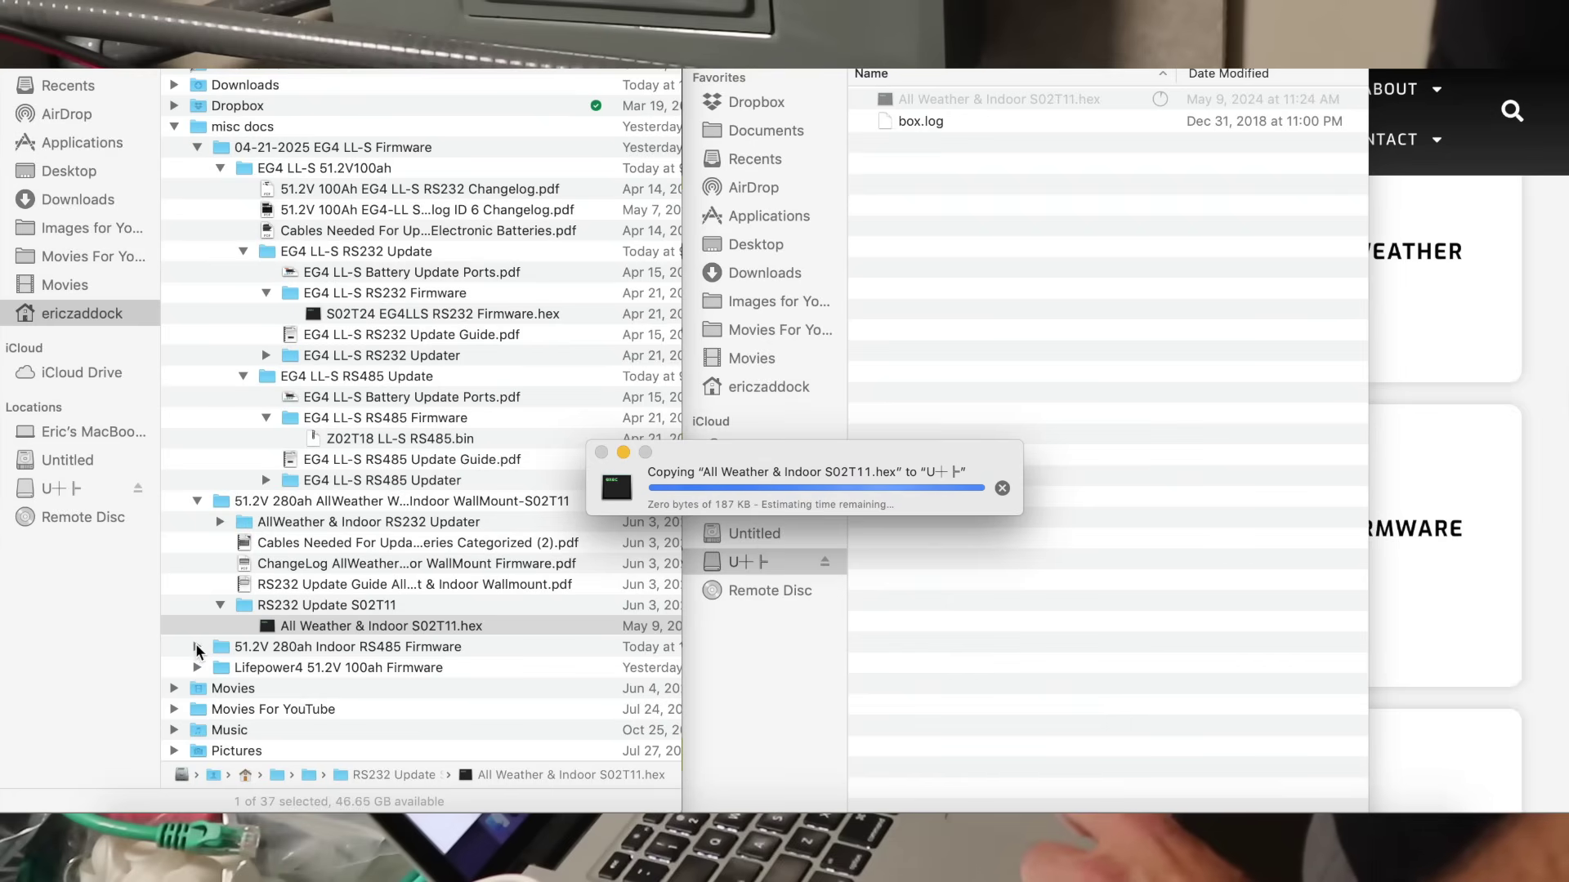
Copy Z02T04 51.2V280ah Indoor Wallmount RS485 .bin from the 51.2V 280ah Indoor RS485 Firmware folder to the USB drive
left_click(196, 647)
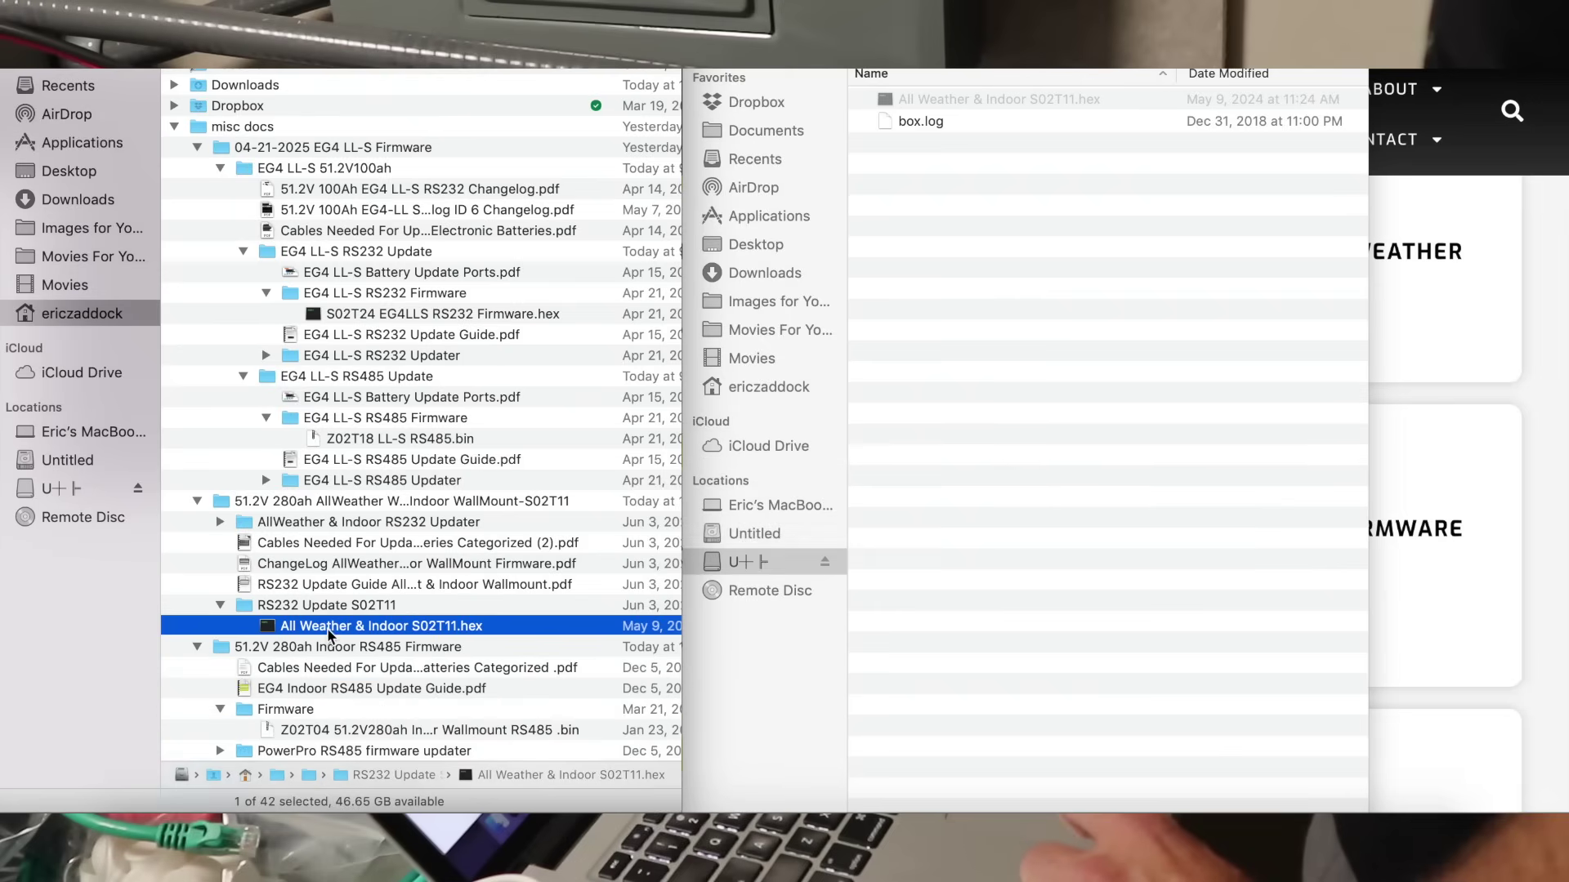
scroll(330, 631, "down", 3)
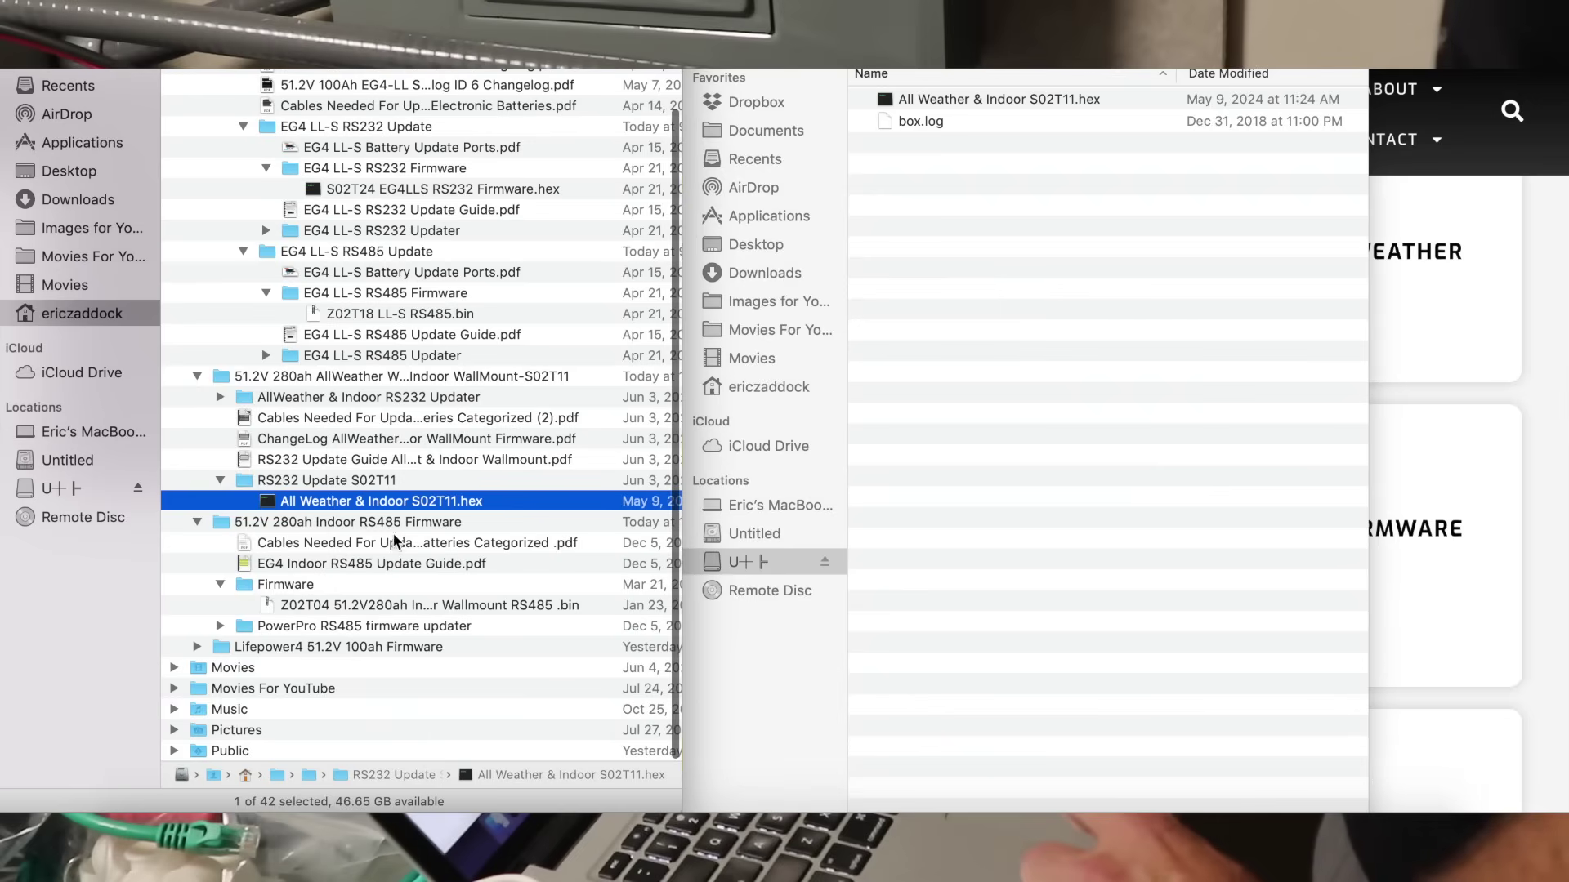
left_click(411, 605)
left_click_drag(411, 606, 1095, 350)
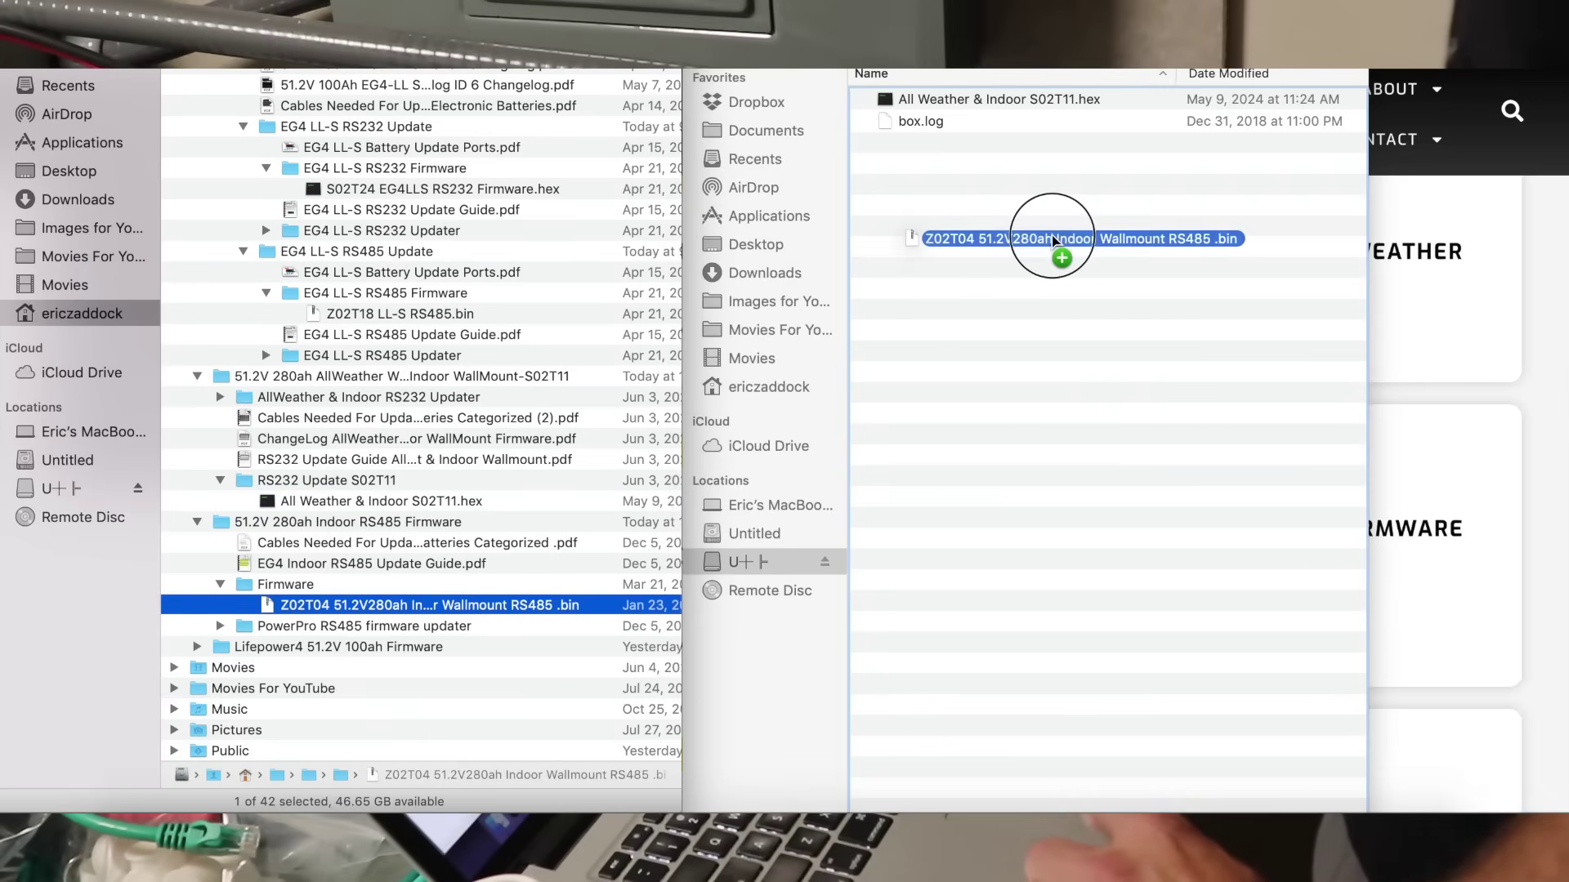